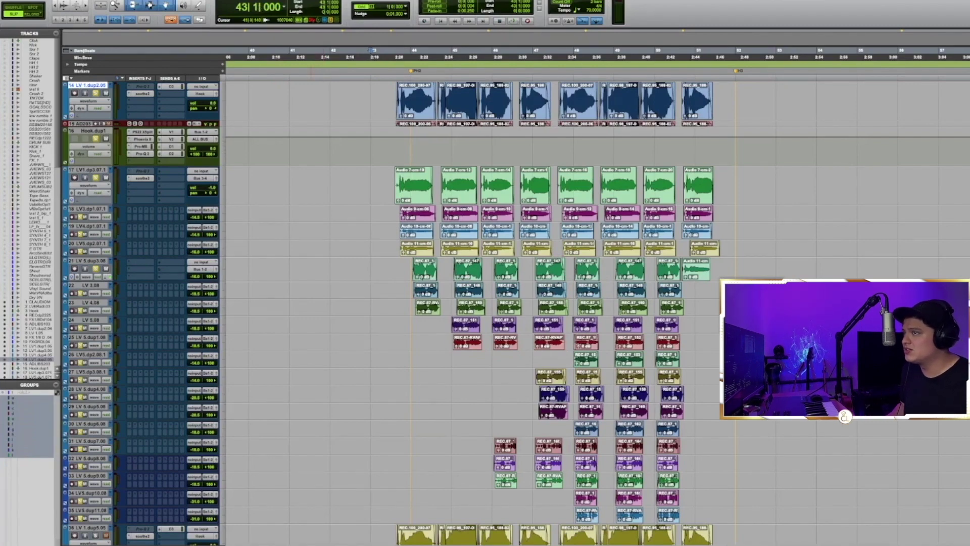
Open the Synchro Arts Revoice Pro Link AudioSuite plug-in and create a new Revoice Pro session from it
{"action": "left_click", "coordinate": [142, 337]}
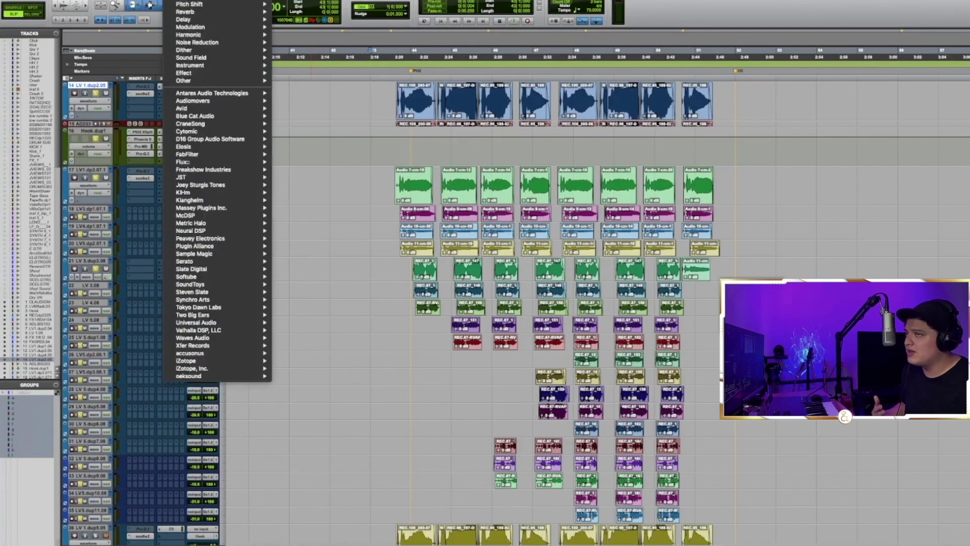
{"action": "mouse_move", "coordinate": [217, 0]}
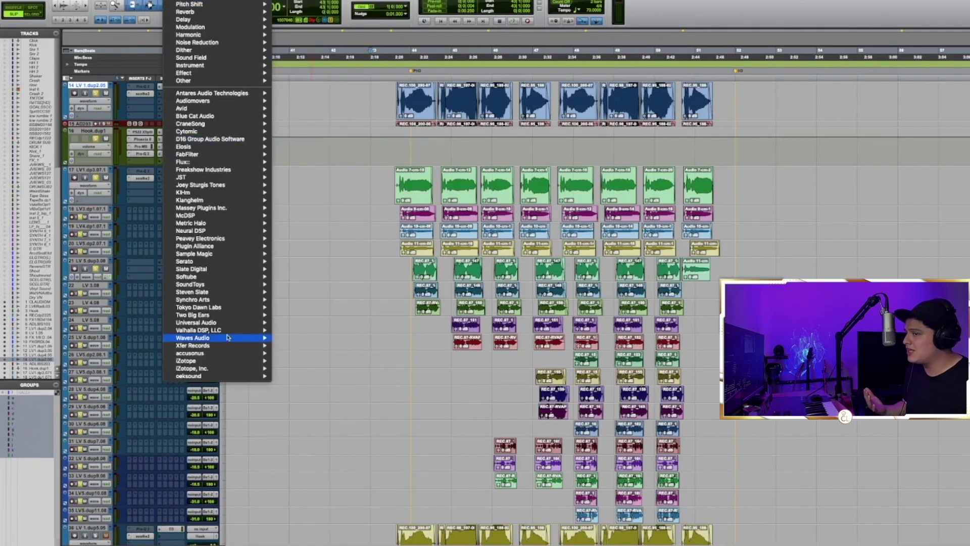
{"action": "mouse_move", "coordinate": [227, 338]}
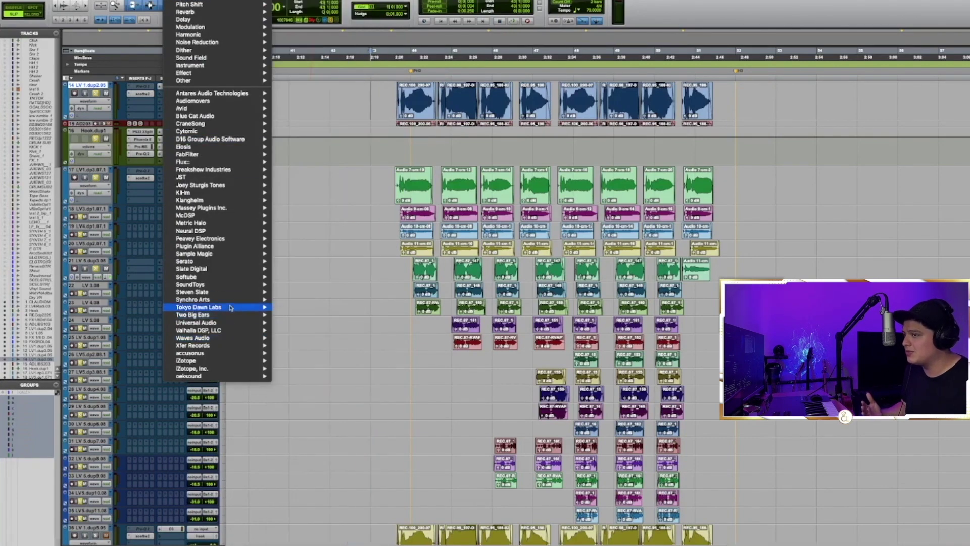
{"action": "mouse_move", "coordinate": [227, 300]}
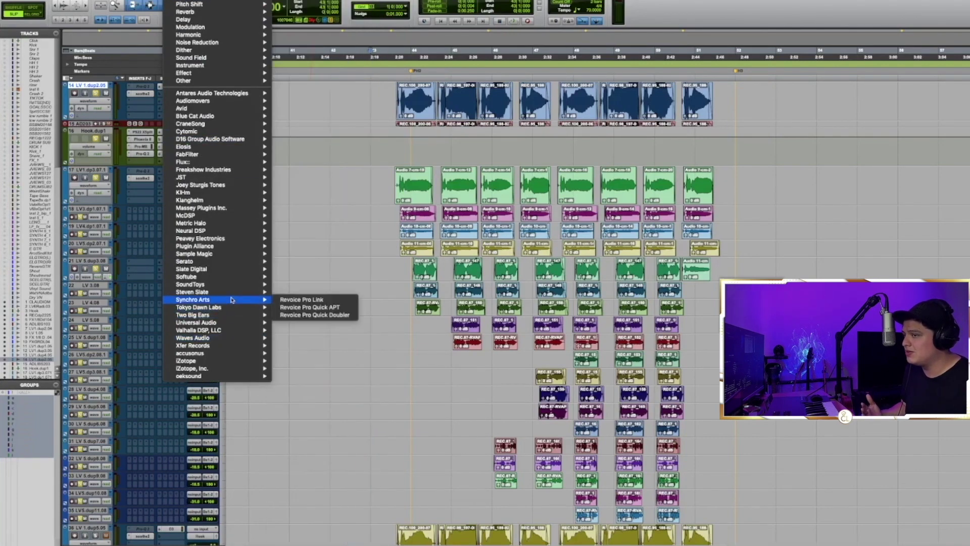
{"action": "left_click", "coordinate": [319, 301]}
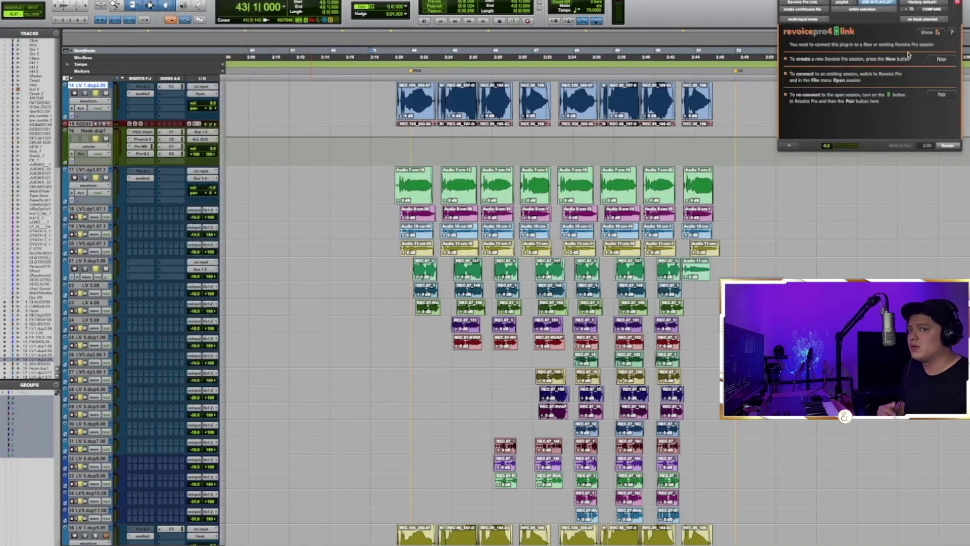
{"action": "left_click", "coordinate": [941, 61]}
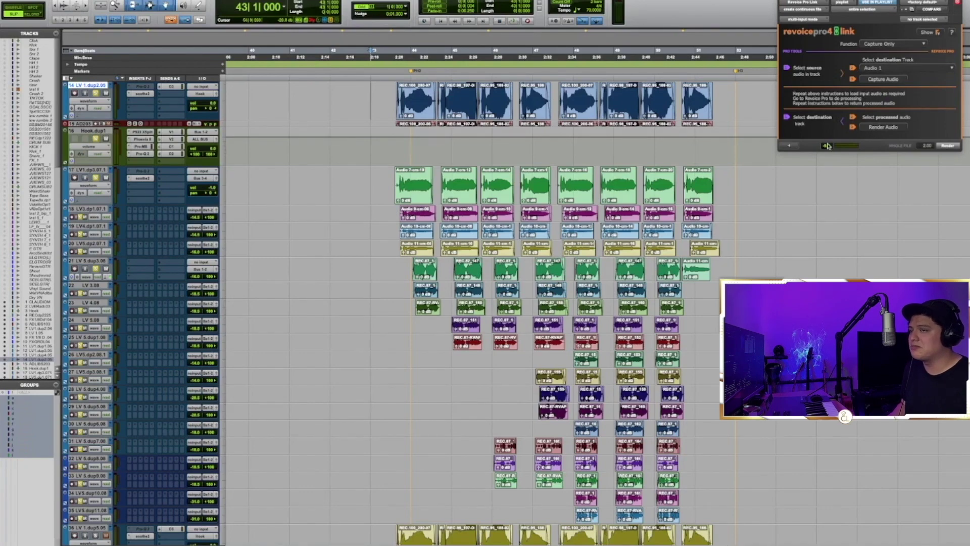
Switch to Revoice Pro and reposition its session window so the upper vocal tracks in Pro Tools stay visible
{"action": "key", "text": "ctrl+Up"}
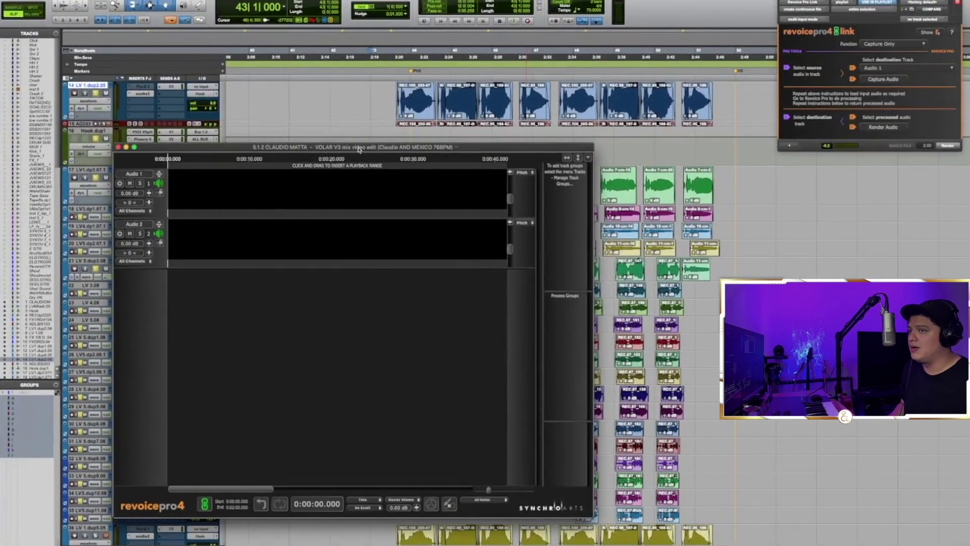
{"action": "left_click_drag", "start_coordinate": [359, 149], "coordinate": [485, 3]}
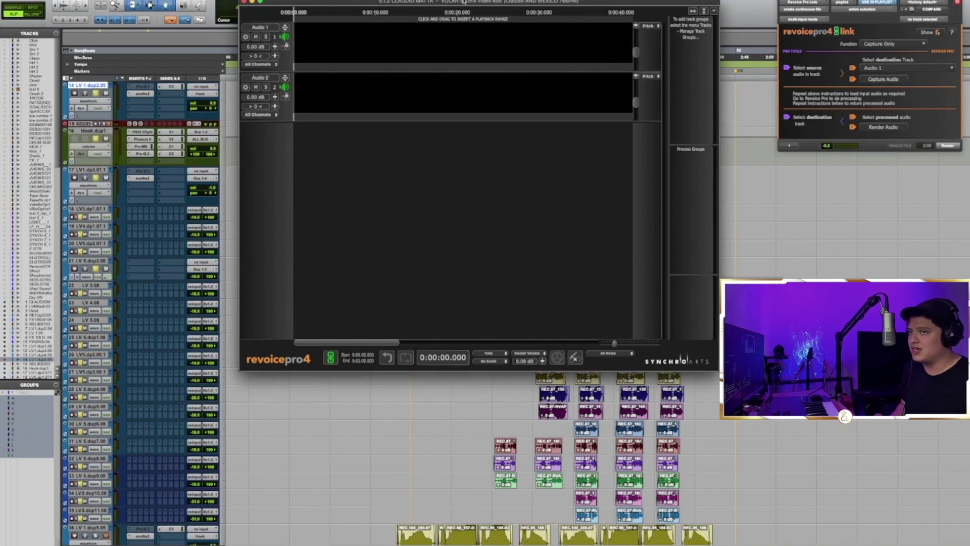
{"action": "left_click_drag", "start_coordinate": [464, 2], "coordinate": [349, 284]}
In Pro Tools, select all the blue lead vocal clips on track 14
{"action": "scroll", "coordinate": [316, 152], "scroll_direction": "right", "scroll_amount": 1}
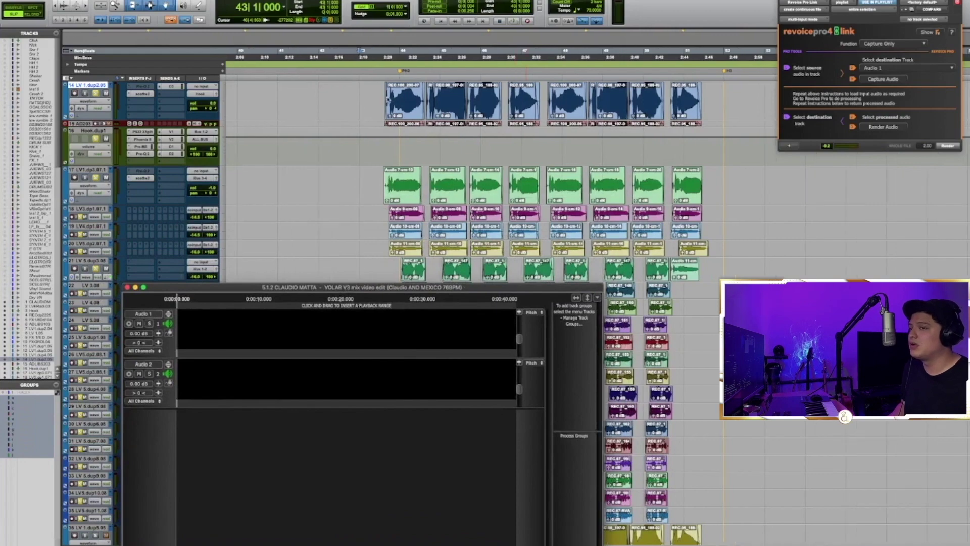
{"action": "left_click", "coordinate": [382, 100]}
{"action": "left_click", "coordinate": [404, 113]}
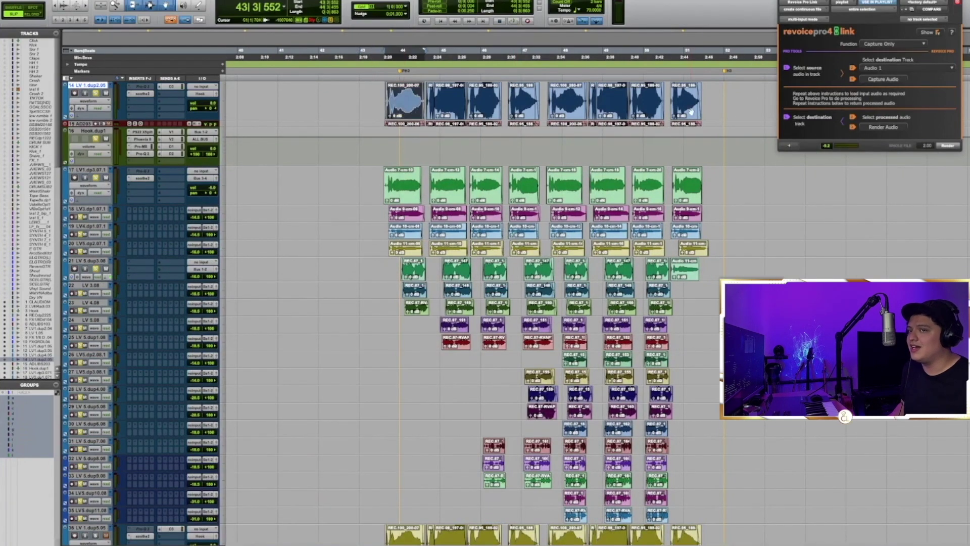
{"action": "left_click", "coordinate": [360, 183]}
{"action": "left_click_drag", "start_coordinate": [360, 183], "coordinate": [728, 251]}
{"action": "left_click", "coordinate": [400, 108]}
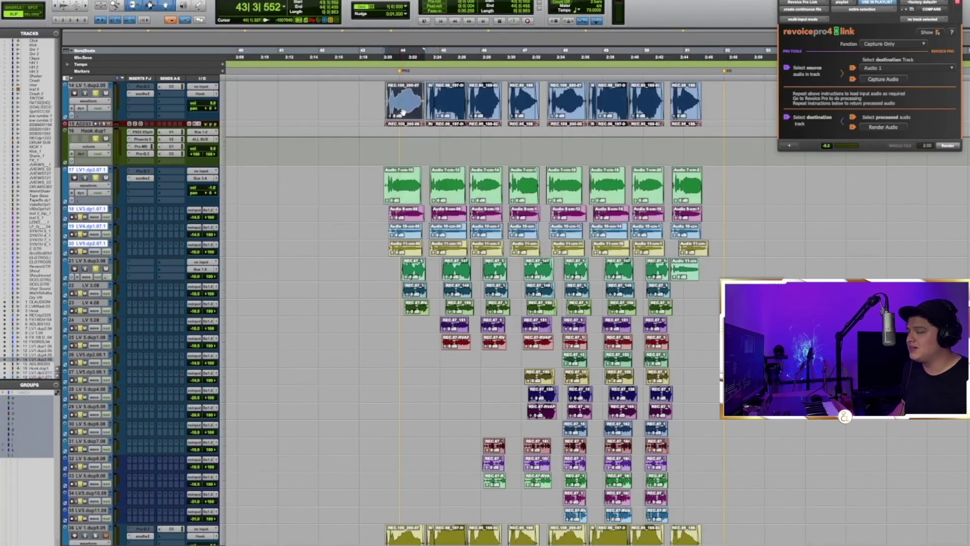
{"action": "left_click", "coordinate": [684, 111], "text": "shift"}
Switch to Revoice Pro, move its window up, and add four new audio tracks named Audio
{"action": "key", "text": "super+Tab"}
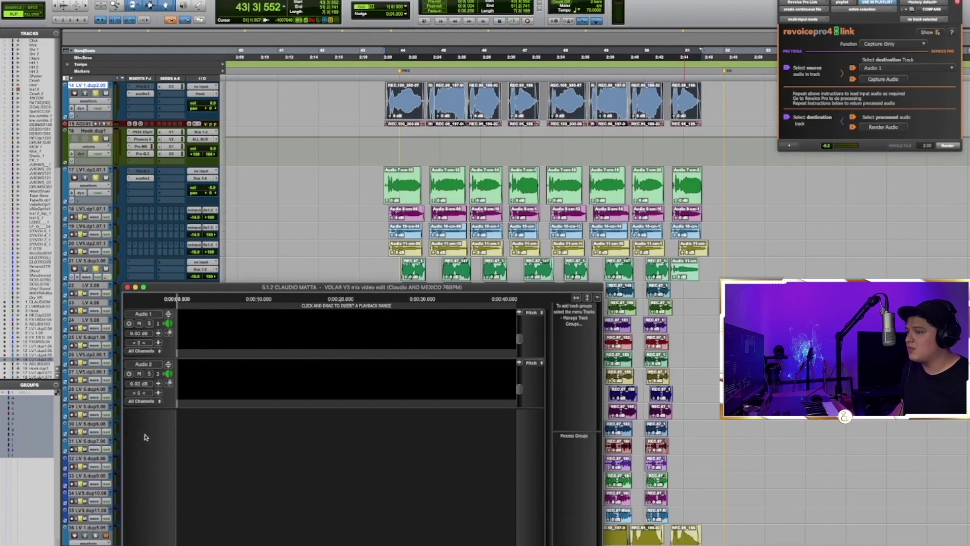
{"action": "left_click_drag", "start_coordinate": [205, 288], "coordinate": [195, 166]}
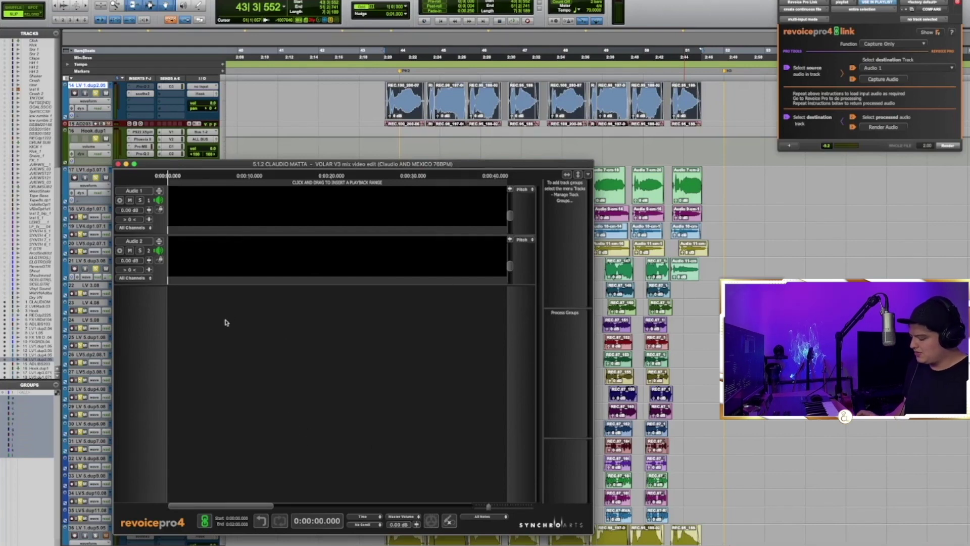
{"action": "key", "text": "super+t"}
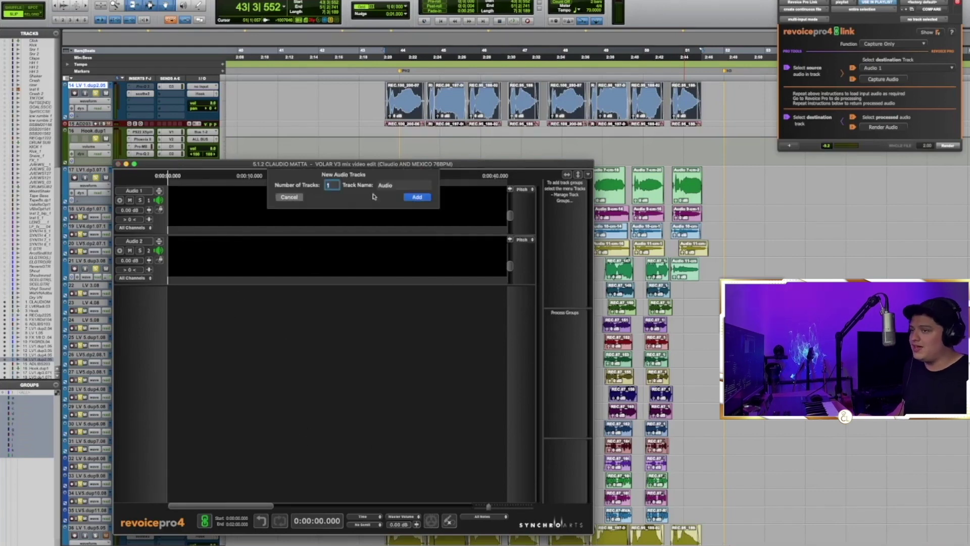
{"action": "type", "text": "4"}
{"action": "key", "text": "Return"}
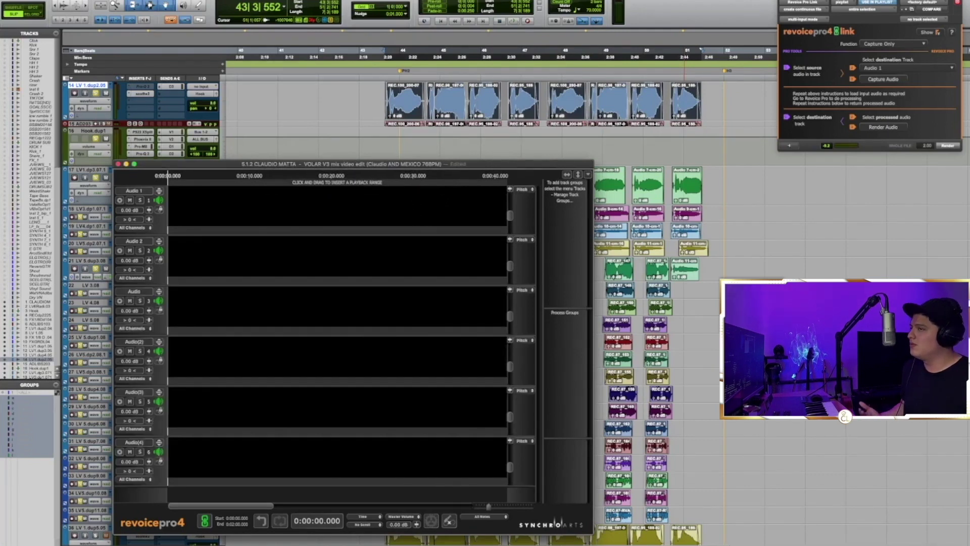
{"action": "left_click", "coordinate": [149, 0]}
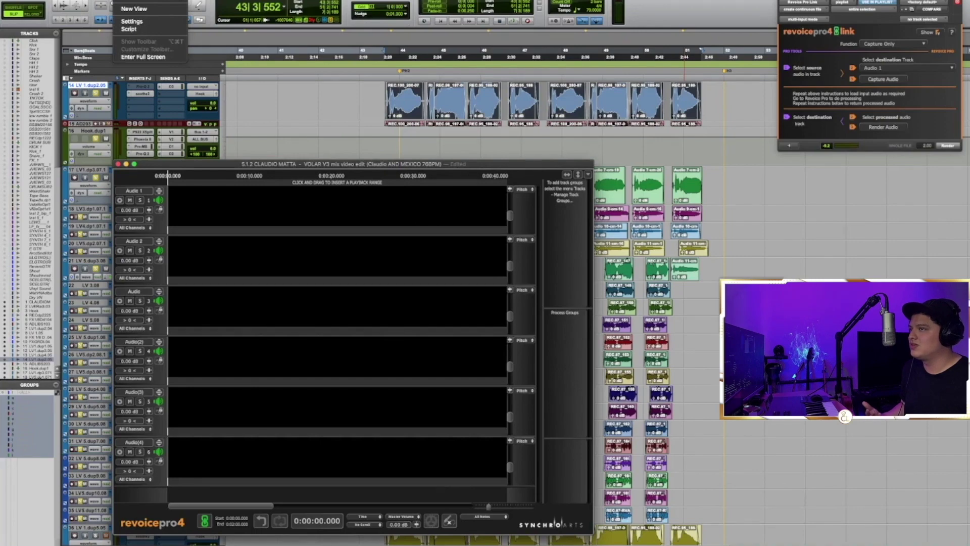
{"action": "mouse_move", "coordinate": [101, 1]}
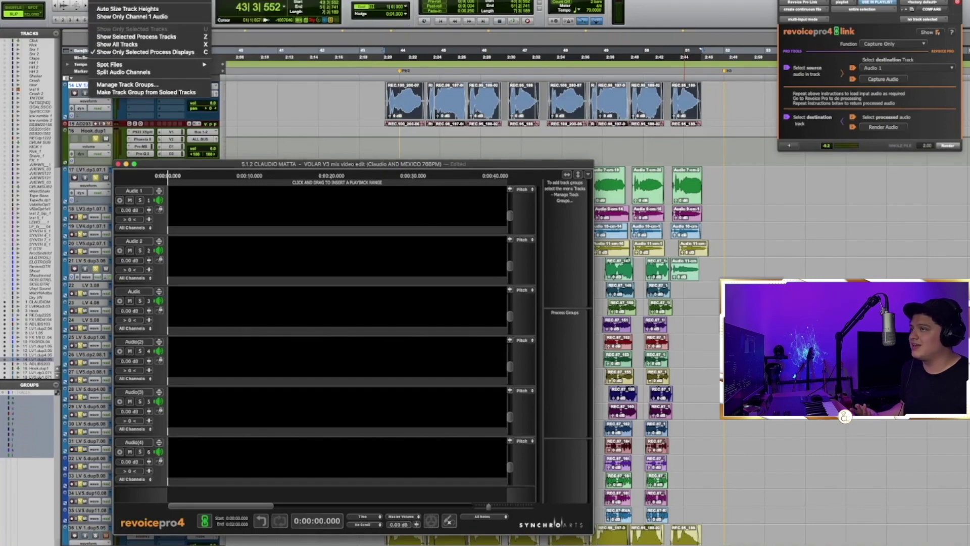
{"action": "left_click", "coordinate": [101, 1]}
Back in Pro Tools, select every blue clip on track 14 and capture the audio to Revoice Pro track Audio 1
{"action": "left_click", "coordinate": [665, 13]}
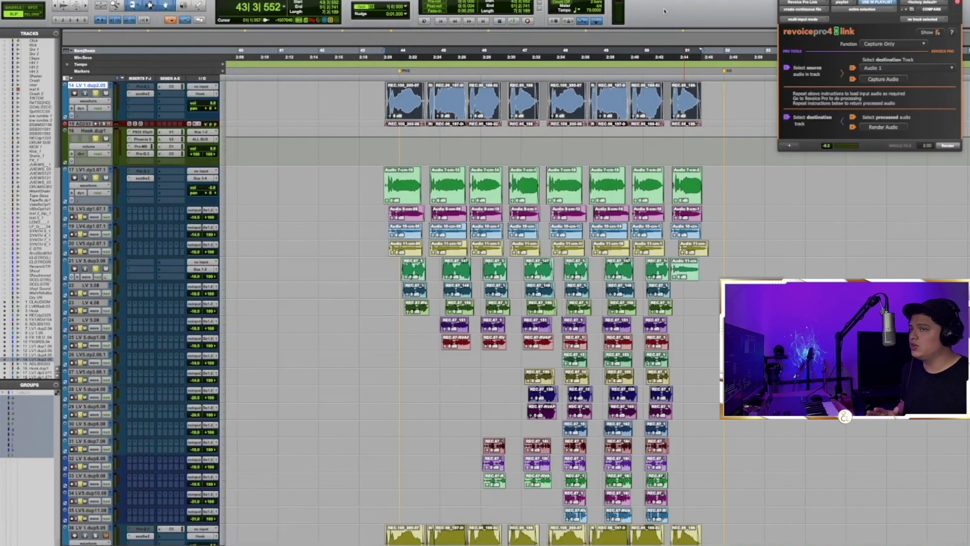
{"action": "left_click", "coordinate": [361, 101]}
{"action": "key", "text": "super+a"}
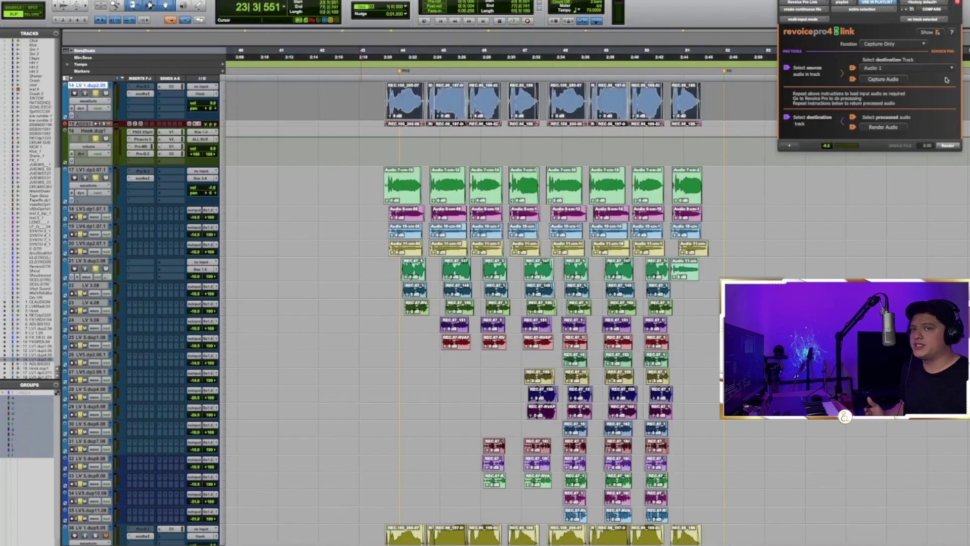
{"action": "left_click", "coordinate": [401, 93]}
{"action": "left_click", "coordinate": [413, 115]}
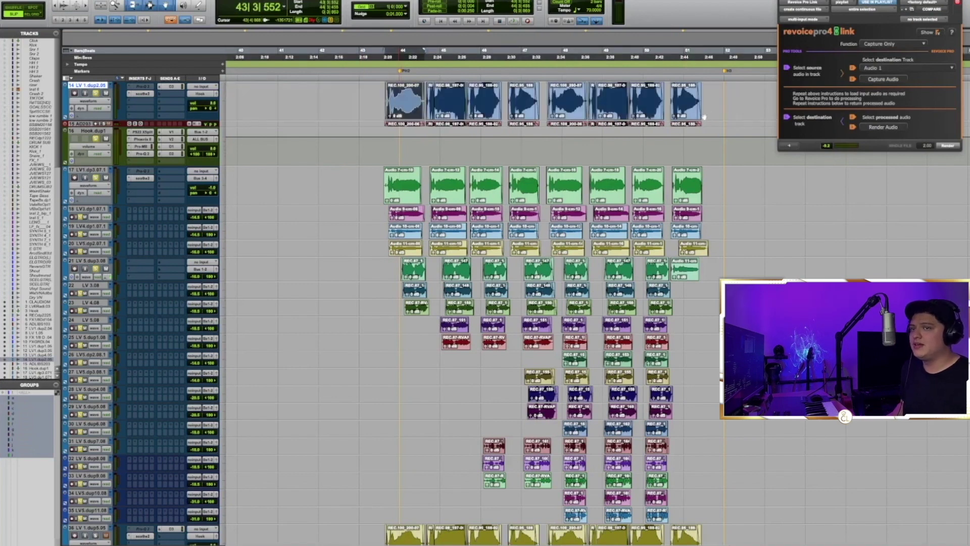
{"action": "left_click", "coordinate": [686, 109], "text": "shift"}
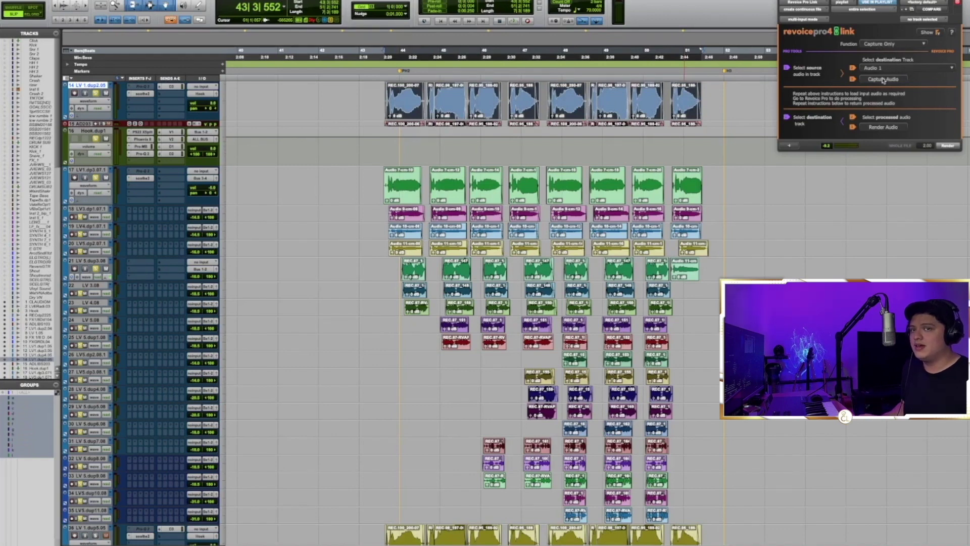
{"action": "key", "text": "super+Tab"}
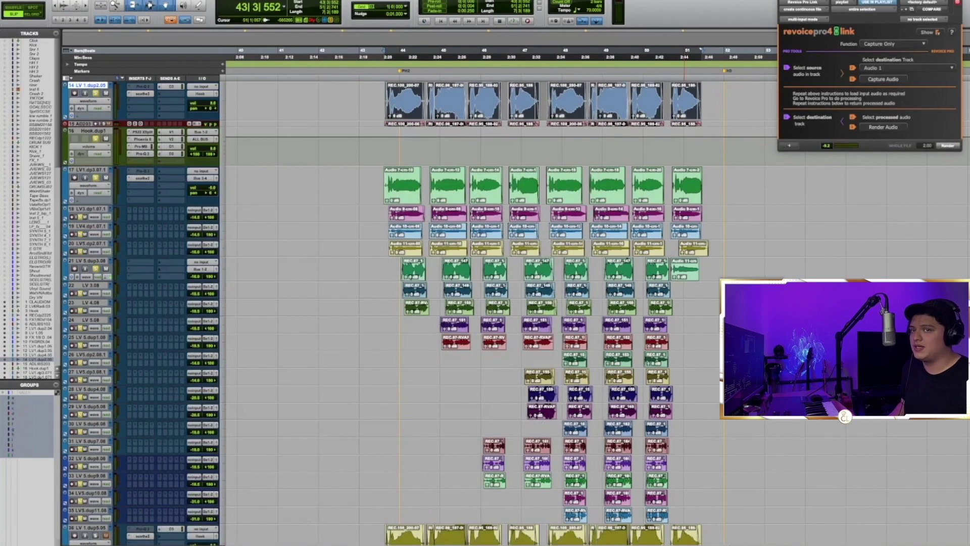
{"action": "left_click", "coordinate": [880, 79]}
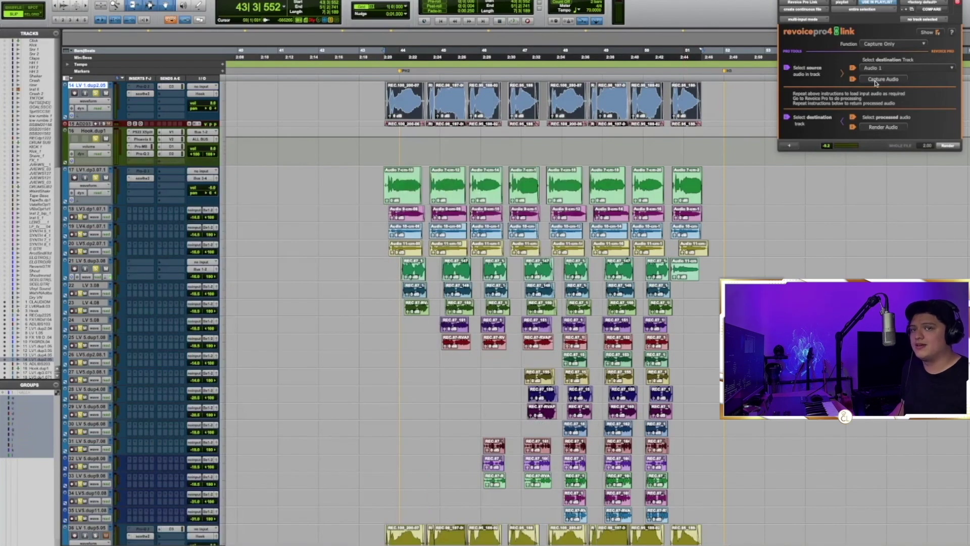
Select all the green clips on track 17 and capture them to the Revoice Pro destination track Audio 2
{"action": "triple_click", "coordinate": [420, 180]}
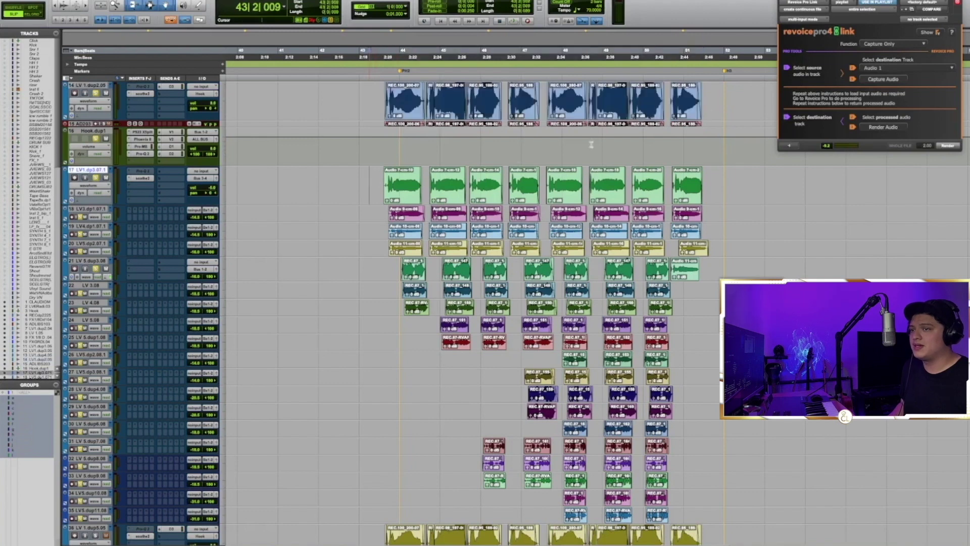
{"action": "left_click", "coordinate": [403, 182]}
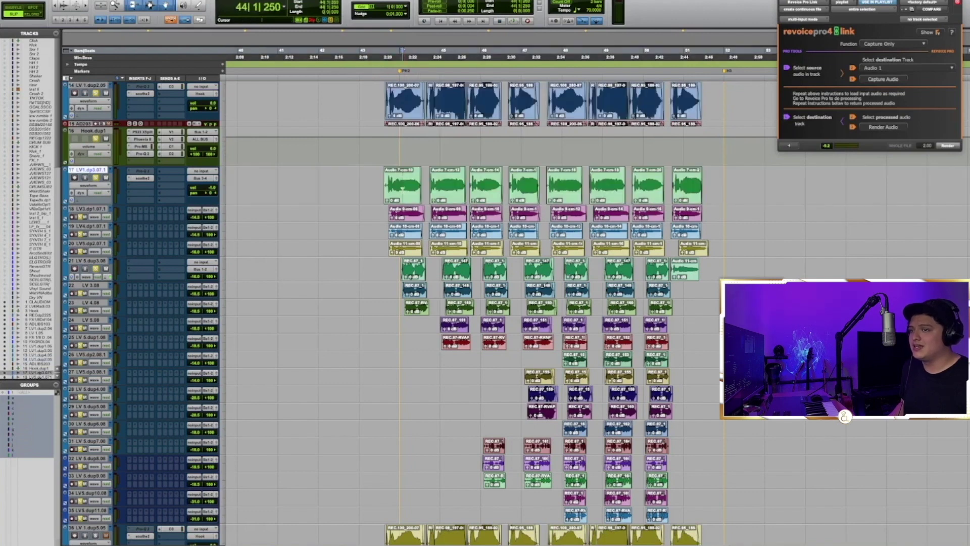
{"action": "left_click", "coordinate": [401, 201]}
{"action": "left_click", "coordinate": [693, 194], "text": "shift"}
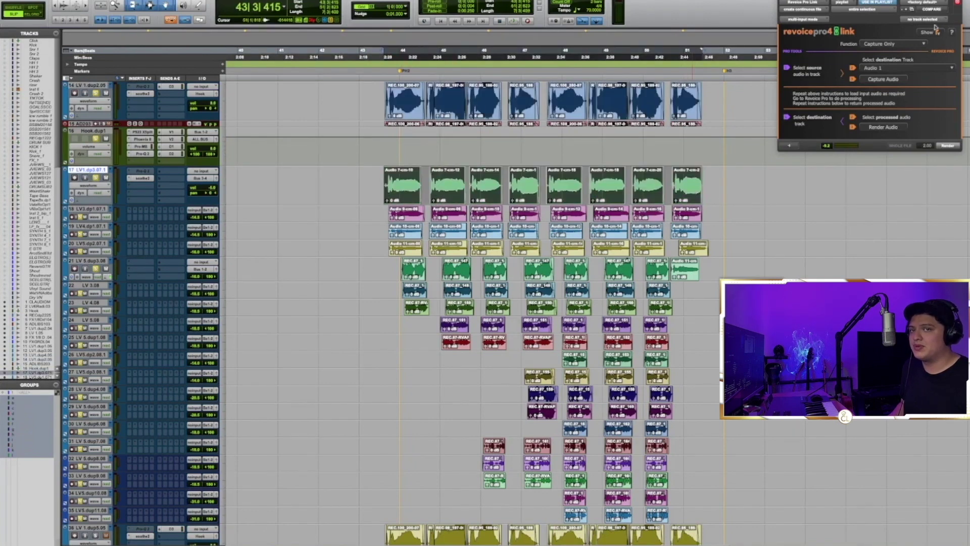
{"action": "left_click", "coordinate": [906, 67]}
{"action": "left_click", "coordinate": [887, 75]}
{"action": "left_click", "coordinate": [888, 79]}
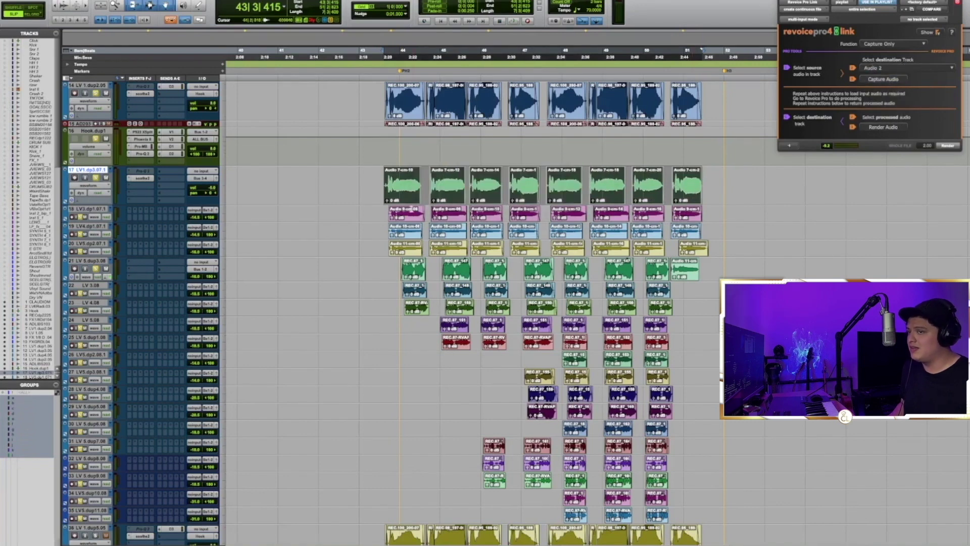
Select all the magenta clips on track 18 and capture them to the Revoice Pro destination track Audio
{"action": "left_click", "coordinate": [413, 221]}
{"action": "left_click", "coordinate": [688, 218], "text": "shift"}
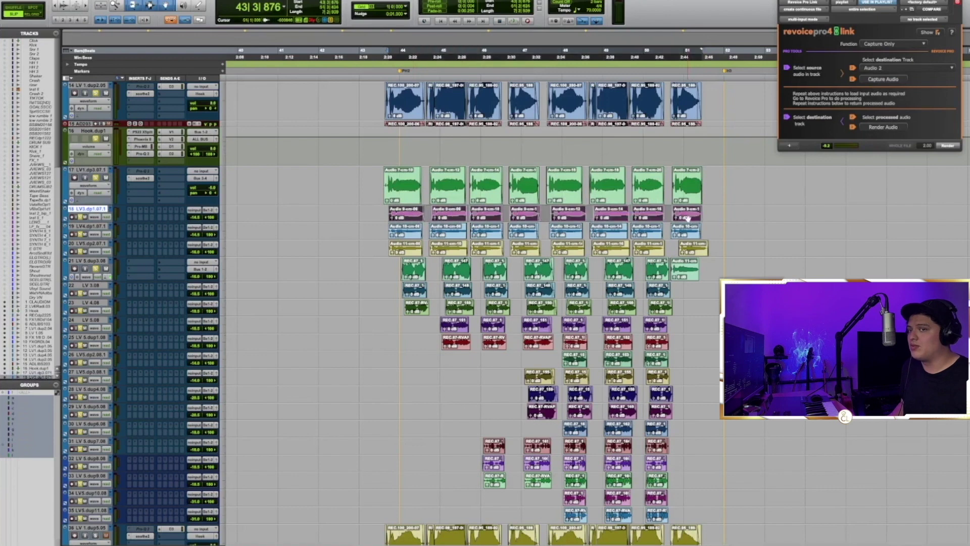
{"action": "left_click", "coordinate": [874, 70]}
{"action": "left_click", "coordinate": [878, 83]}
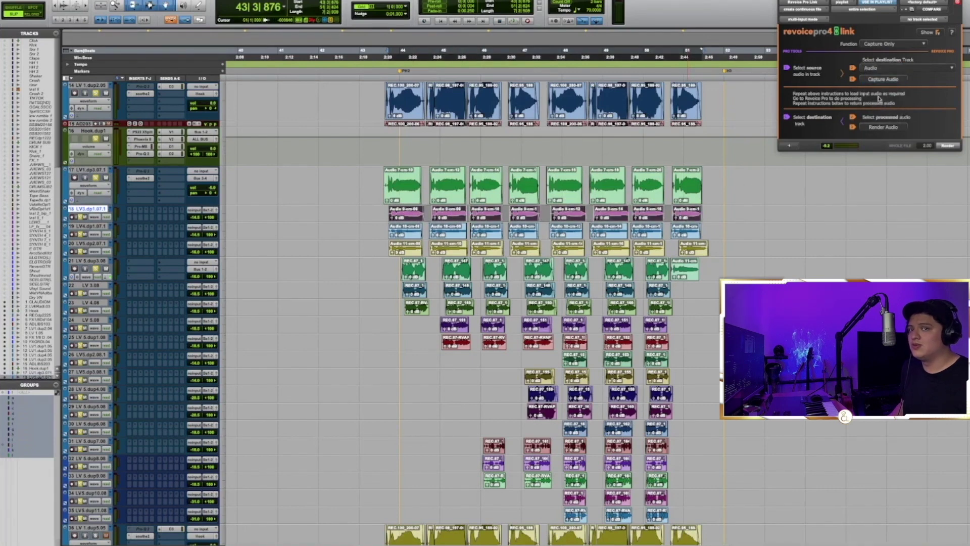
{"action": "left_click", "coordinate": [884, 82]}
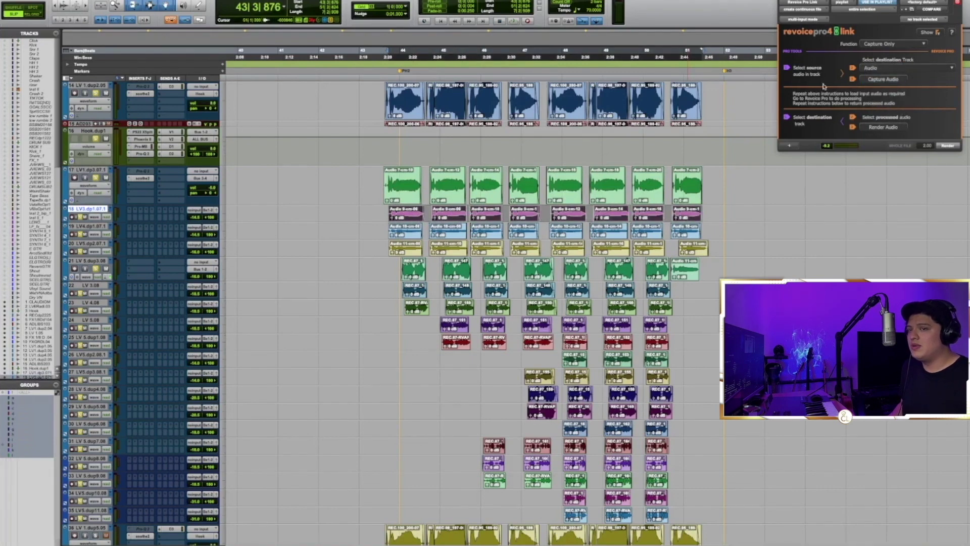
Select all the light blue clips on track 19 and capture them to the destination track Audio(2)
{"action": "left_click", "coordinate": [401, 236]}
{"action": "left_click", "coordinate": [688, 237], "text": "shift"}
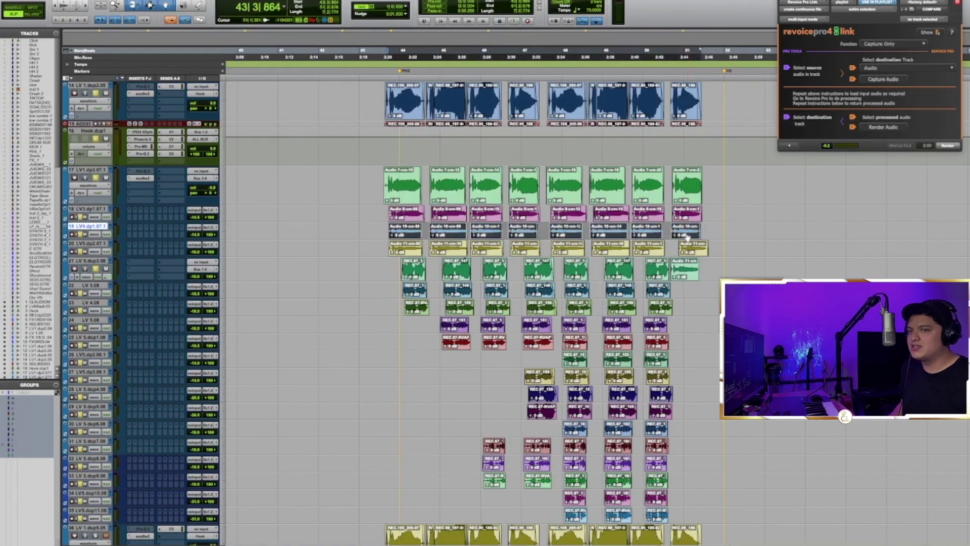
{"action": "left_click", "coordinate": [889, 68]}
{"action": "left_click", "coordinate": [879, 91]}
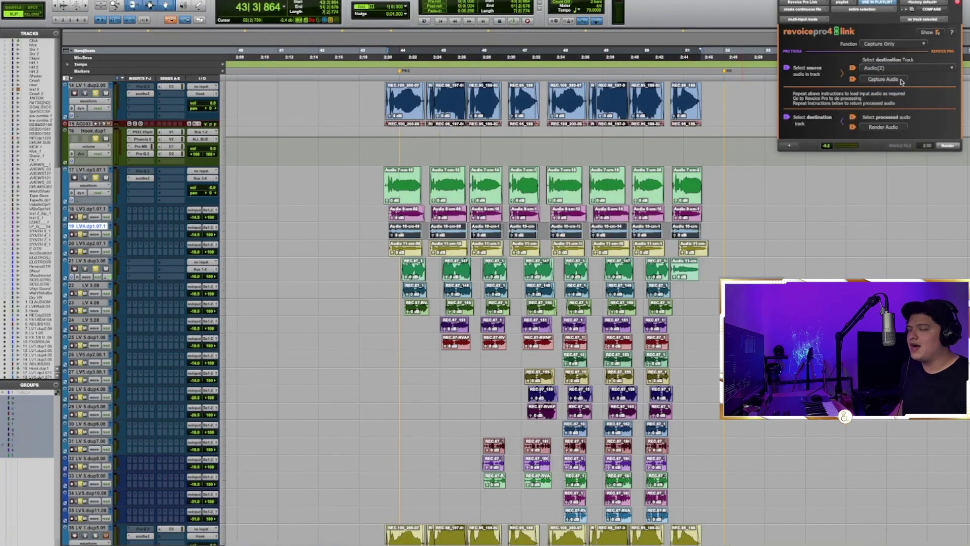
{"action": "left_click", "coordinate": [894, 80]}
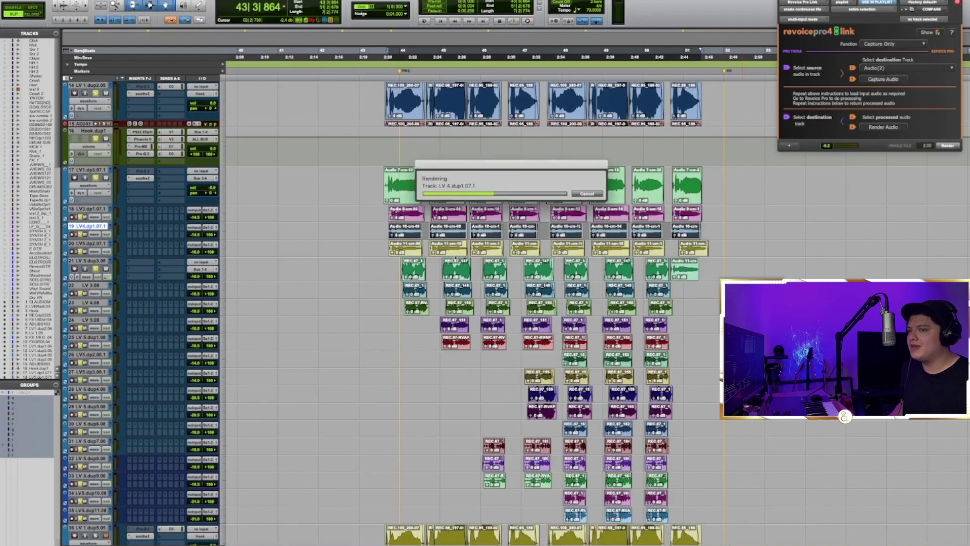
Select all the yellow clips on track 20 and capture them to the Revoice Pro destination track Audio(3)
{"action": "left_click", "coordinate": [399, 250]}
{"action": "left_click", "coordinate": [691, 254], "text": "shift"}
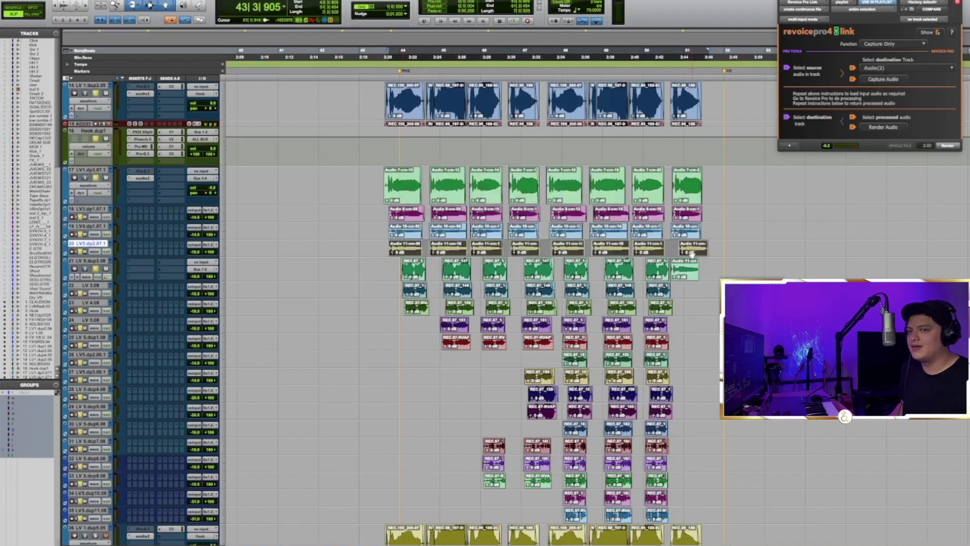
{"action": "left_click", "coordinate": [903, 71]}
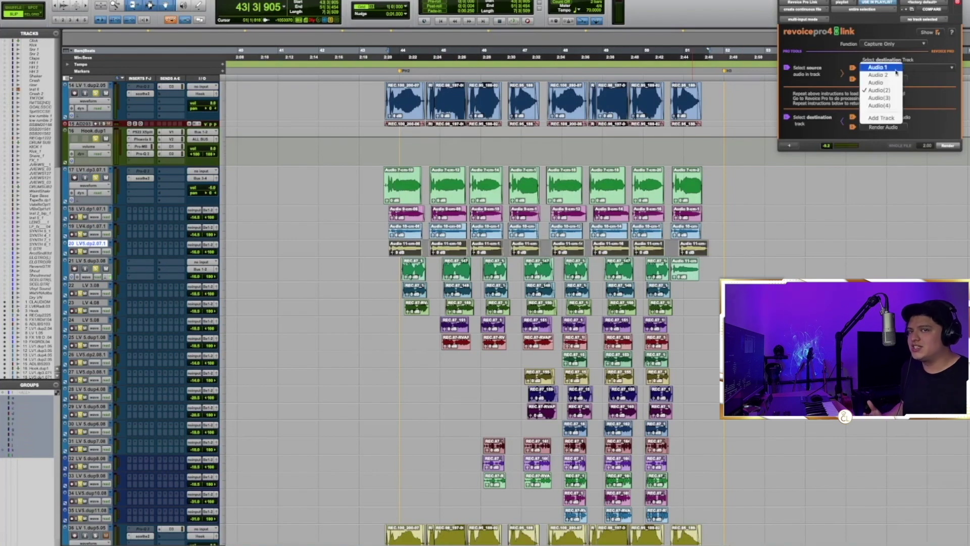
{"action": "left_click", "coordinate": [888, 97]}
{"action": "left_click", "coordinate": [884, 79]}
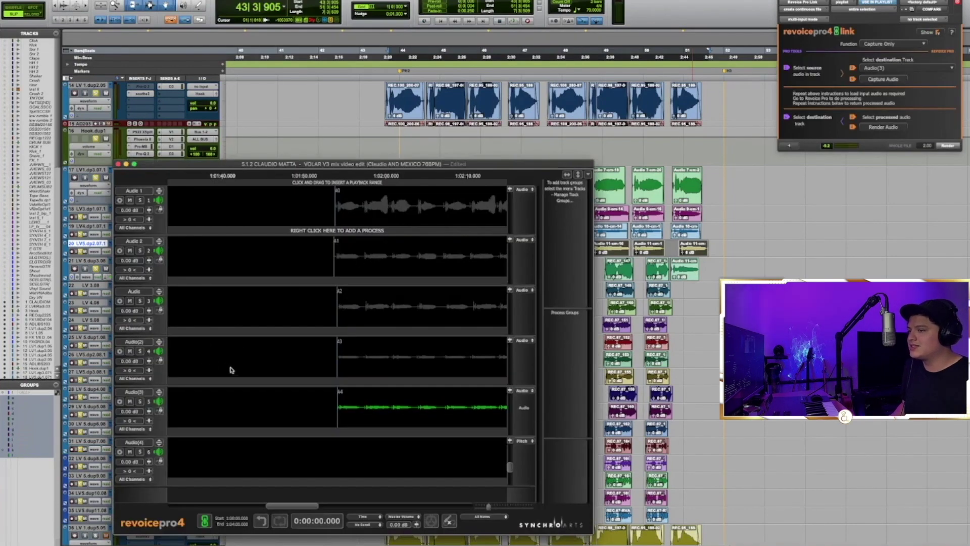
In Revoice Pro, select the lead vocal clip on track Audio 1 and open the New Process window beside the tracks
{"action": "scroll", "coordinate": [247, 351], "scroll_direction": "right", "scroll_amount": 1}
{"action": "scroll", "coordinate": [345, 274], "scroll_direction": "right", "scroll_amount": 4}
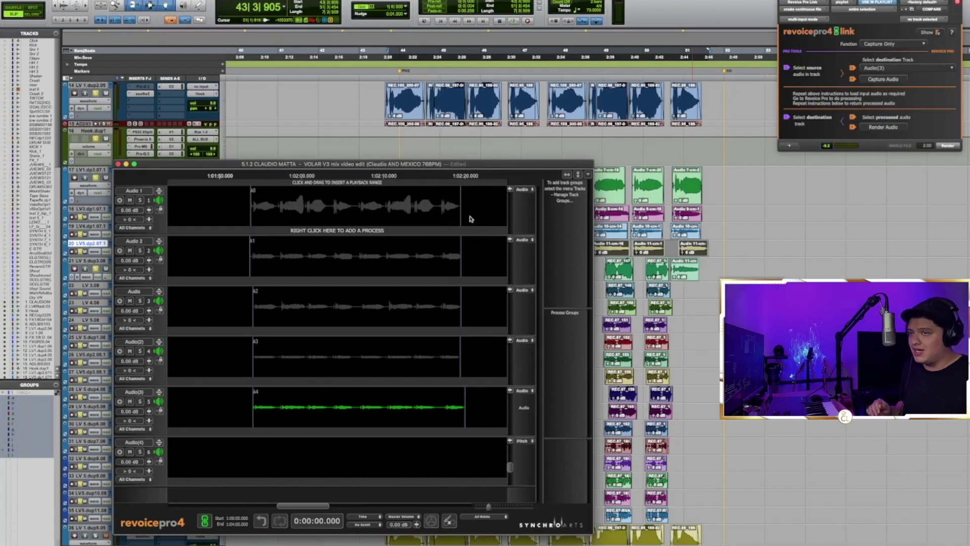
{"action": "left_click", "coordinate": [370, 207]}
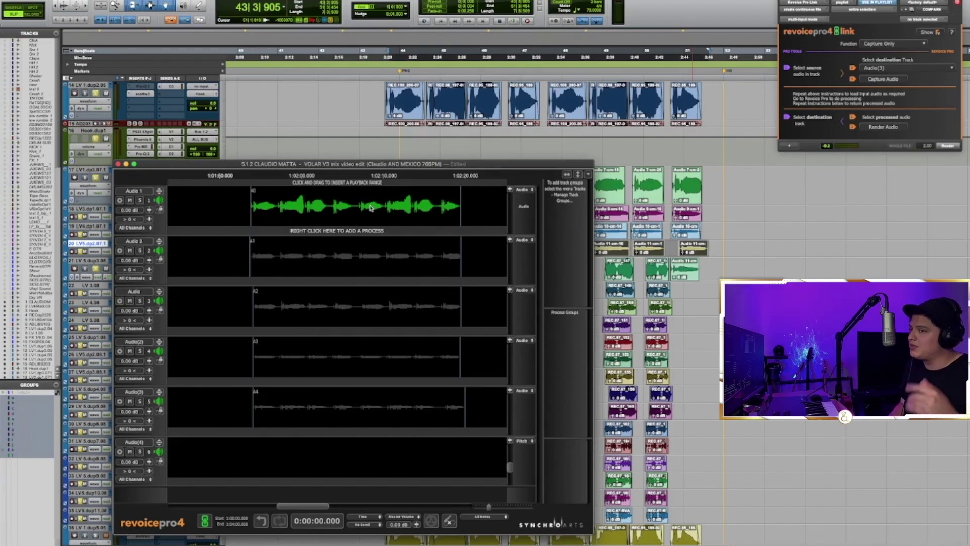
{"action": "left_click", "coordinate": [485, 173]}
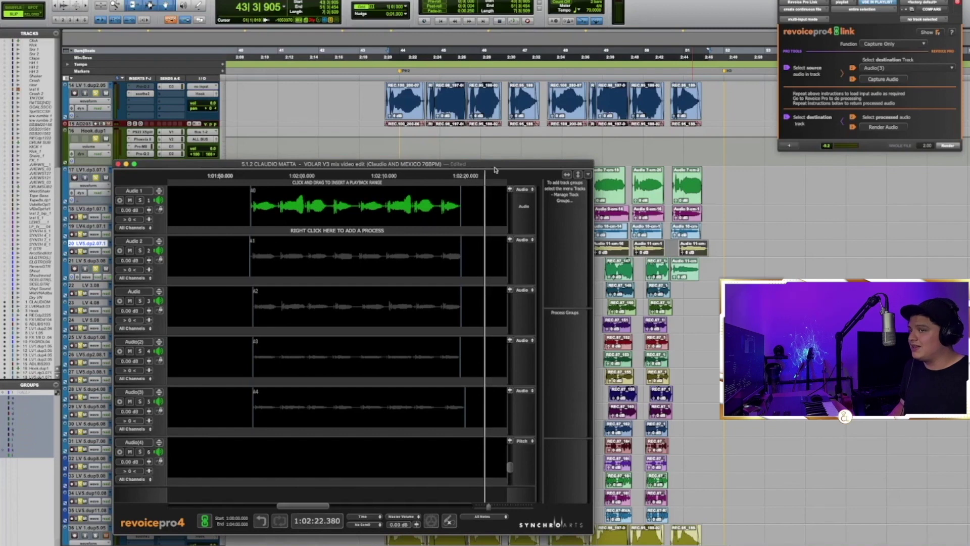
{"action": "key", "text": "n"}
{"action": "left_click_drag", "start_coordinate": [569, 121], "coordinate": [650, 118]}
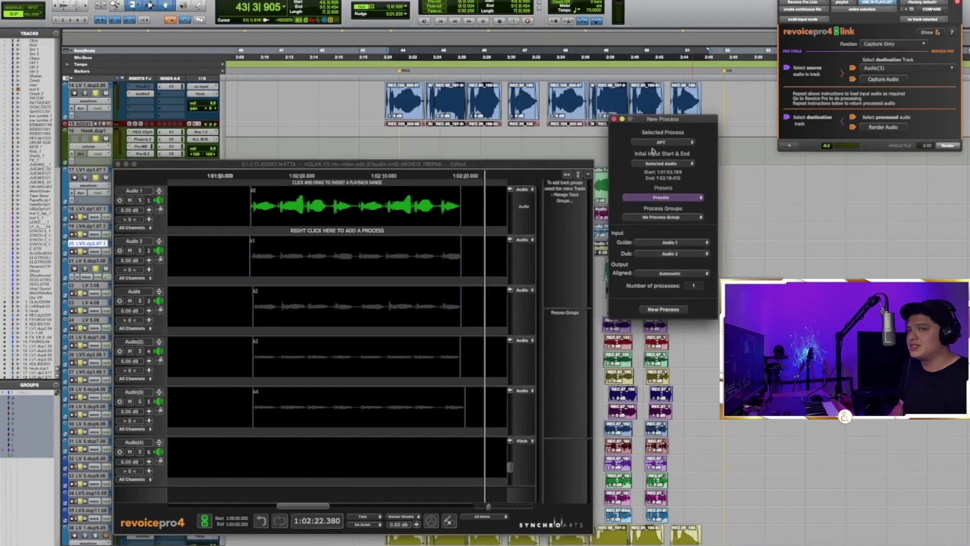
Create an APT process with the SmartAlign - Tightest Timing preset, using Audio 1 as guide and Audio 2 as dub
{"action": "left_click", "coordinate": [663, 198]}
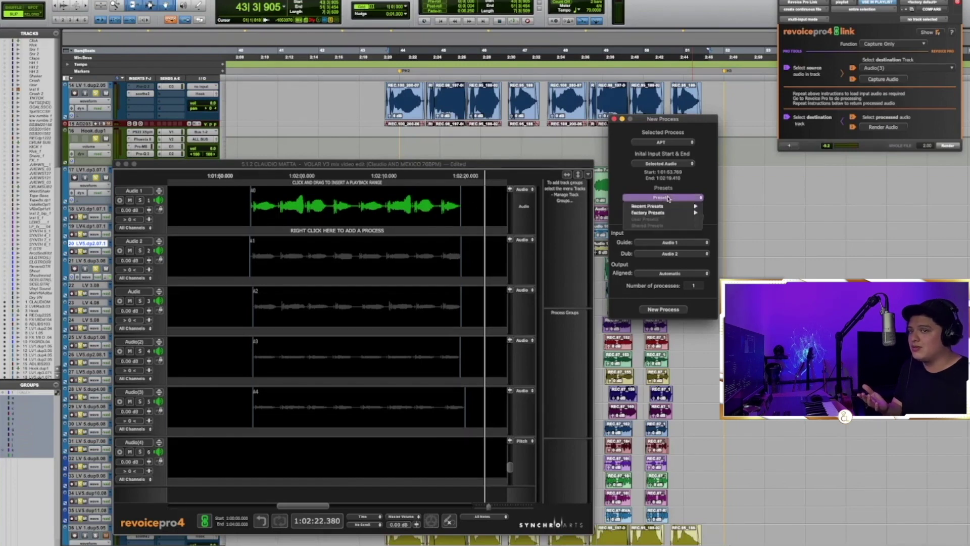
{"action": "mouse_move", "coordinate": [680, 207]}
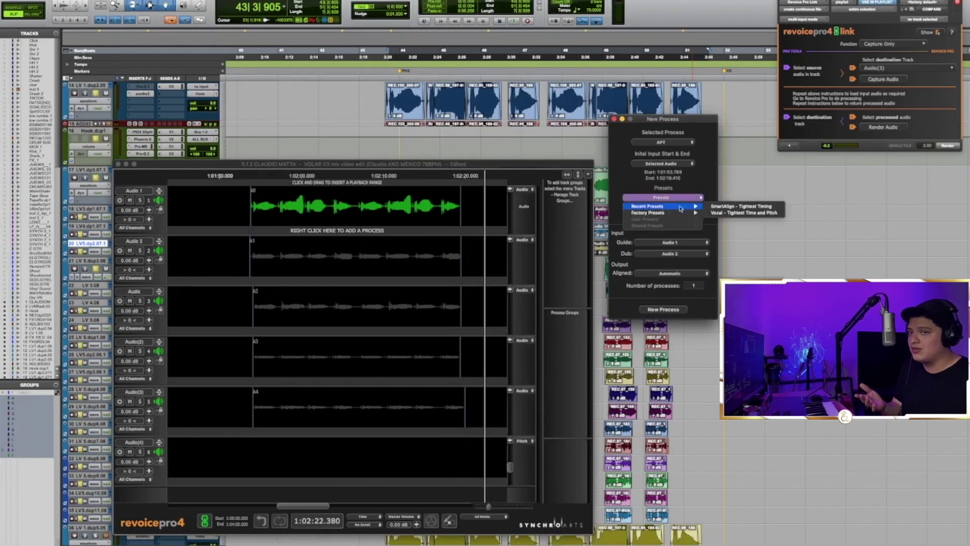
{"action": "left_click", "coordinate": [741, 207]}
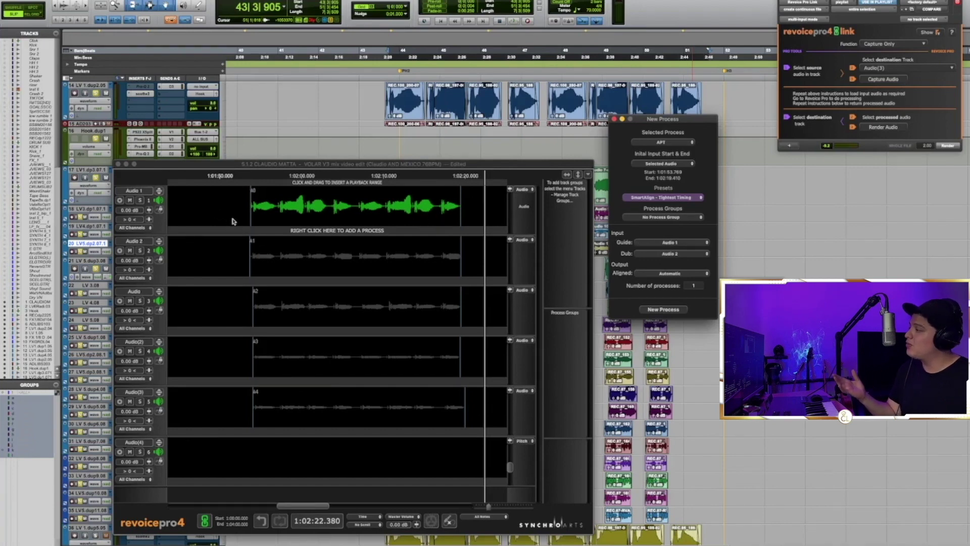
{"action": "left_click", "coordinate": [671, 255]}
{"action": "left_click", "coordinate": [661, 254]}
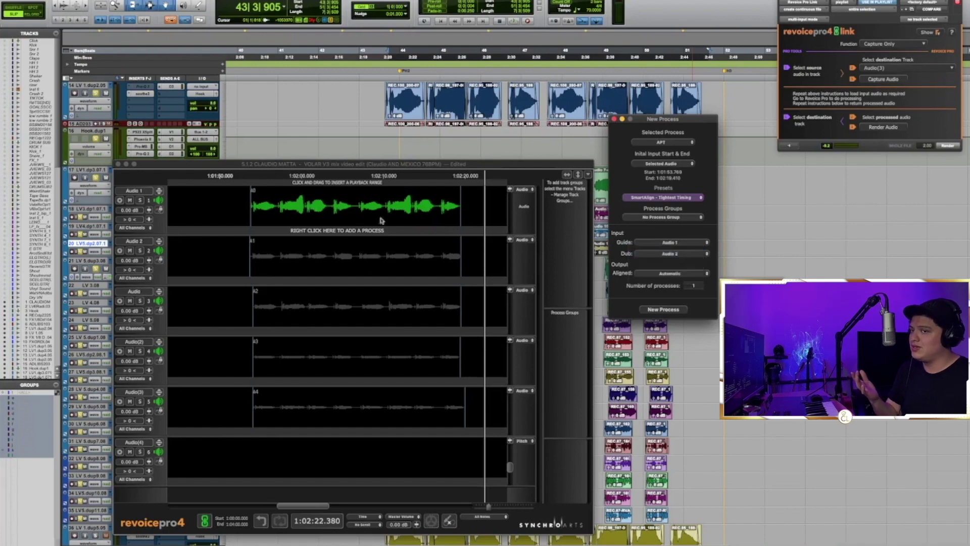
{"action": "left_click", "coordinate": [668, 310]}
Create two more APT processes against the Audio 1 guide, one with Audio as dub and one with Audio(2)
{"action": "left_click", "coordinate": [675, 254]}
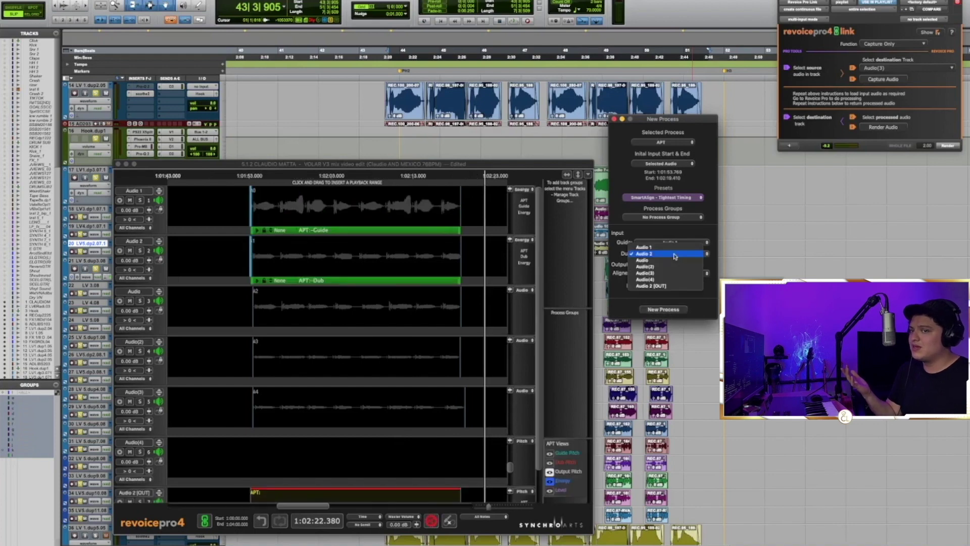
{"action": "left_click", "coordinate": [670, 261]}
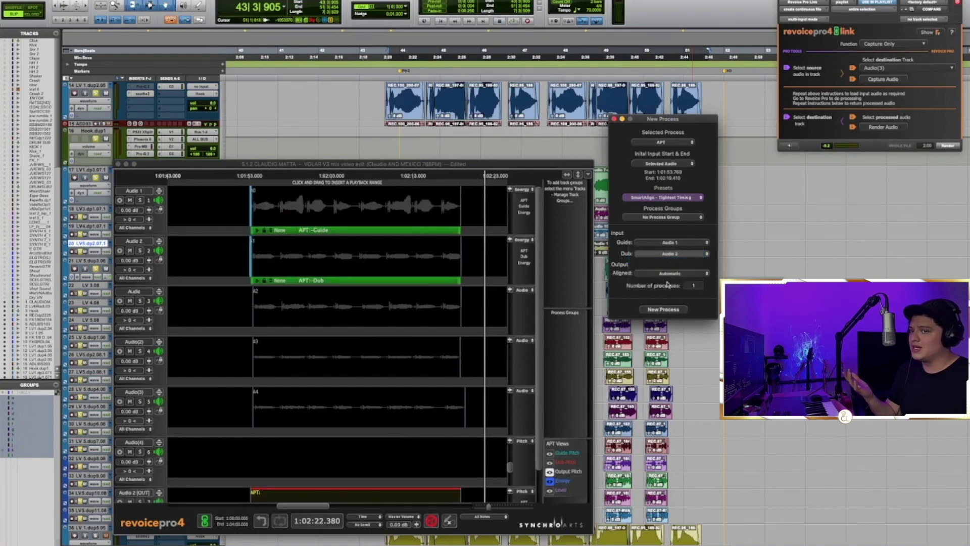
{"action": "left_click", "coordinate": [665, 309]}
{"action": "left_click", "coordinate": [682, 254]}
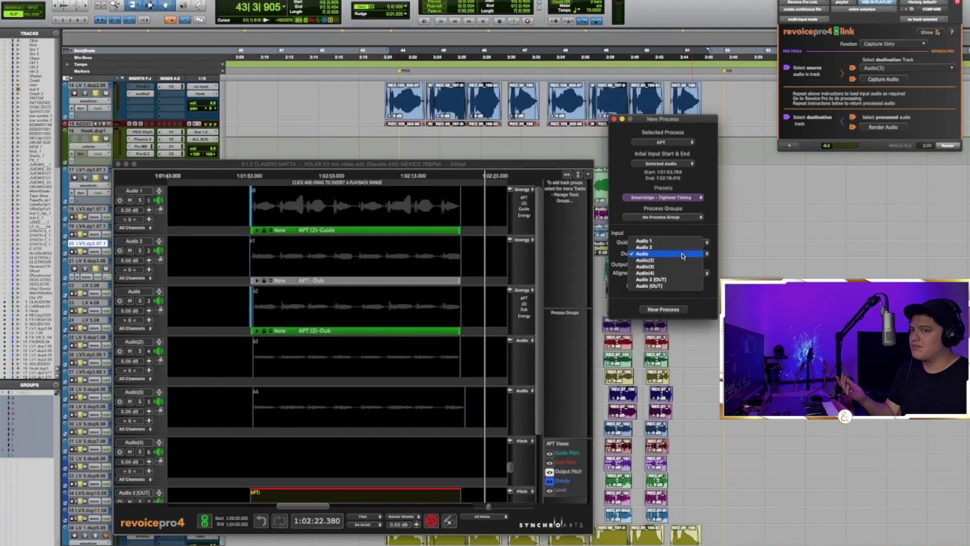
{"action": "left_click", "coordinate": [682, 259]}
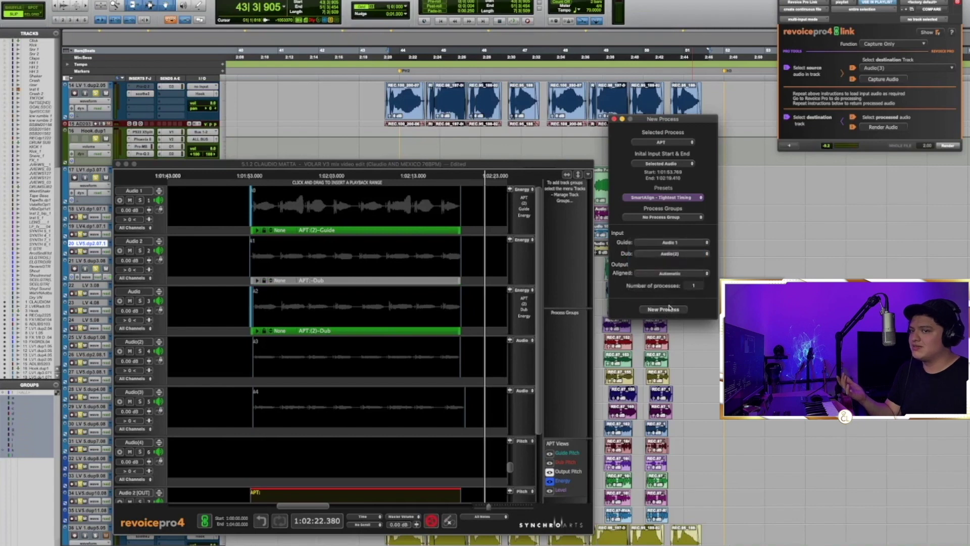
{"action": "key", "text": "Return"}
Create a further APT process with Audio(3) as the dub, keeping Audio 1 as the guide
{"action": "left_click", "coordinate": [681, 254]}
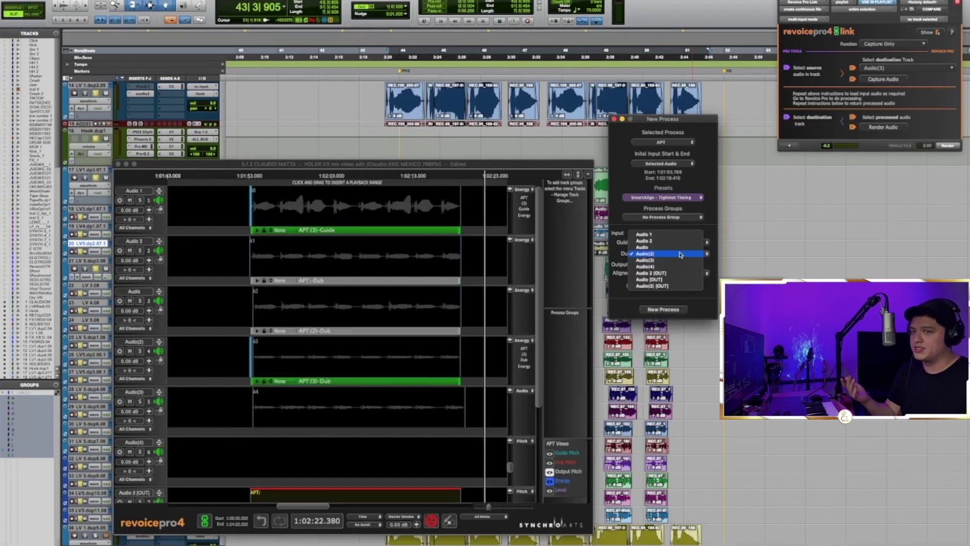
{"action": "left_click", "coordinate": [681, 254]}
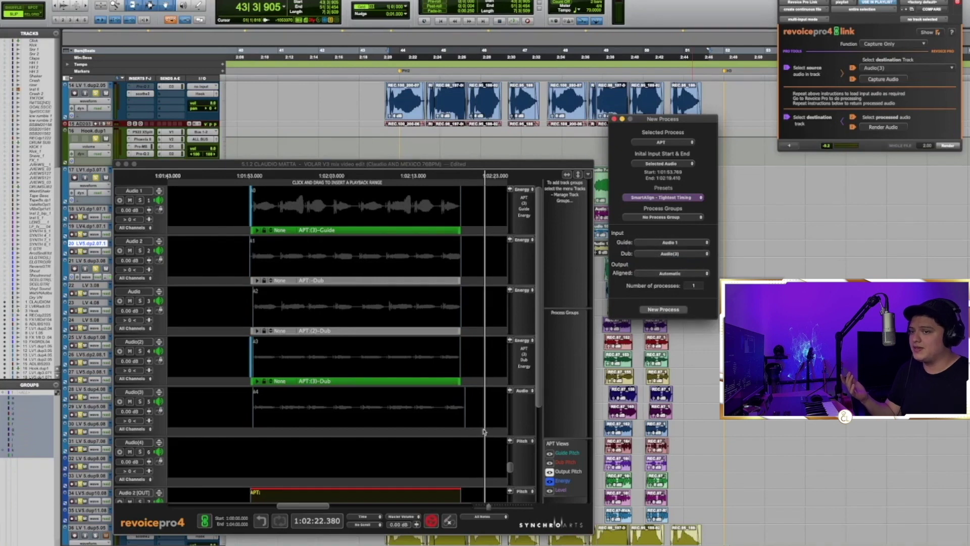
{"action": "key", "text": "Return"}
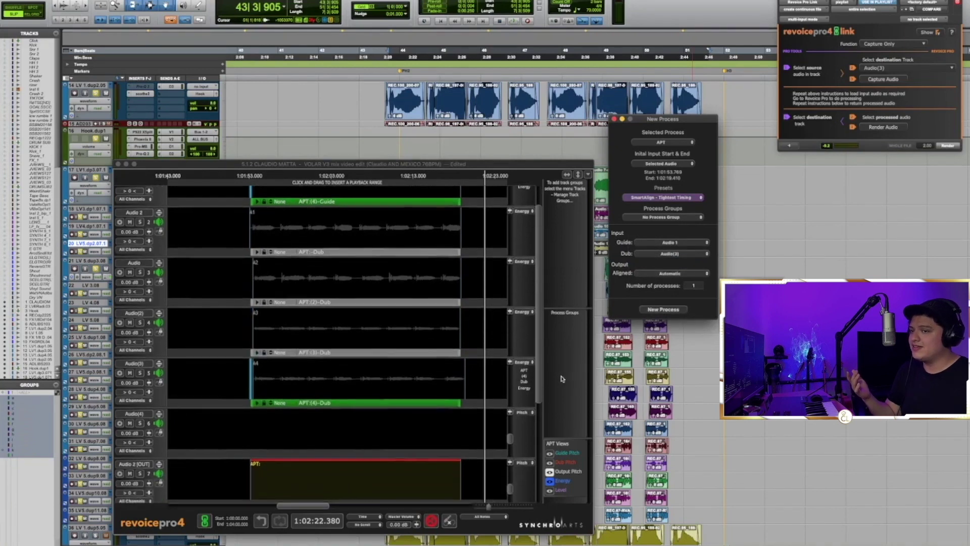
{"action": "scroll", "coordinate": [563, 378], "scroll_direction": "down", "scroll_amount": 5}
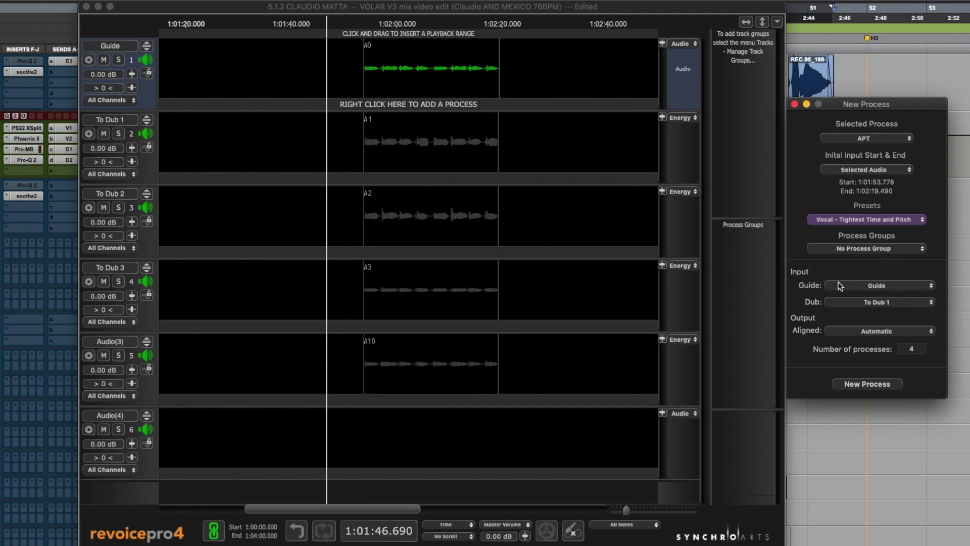
Create 4 APT processes at once, with Guide as the guide track and To Dub 1 as the first dub
{"action": "left_click", "coordinate": [911, 289]}
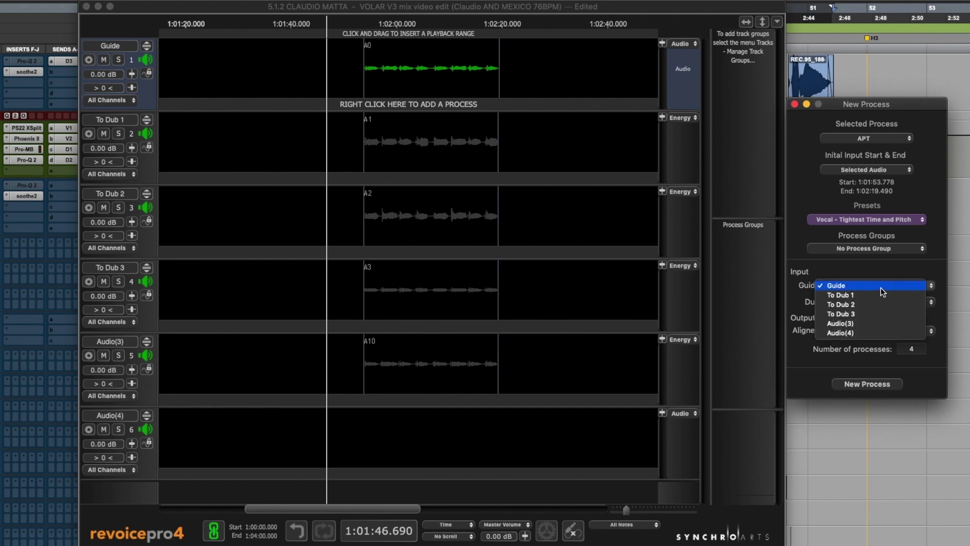
{"action": "left_click", "coordinate": [881, 287]}
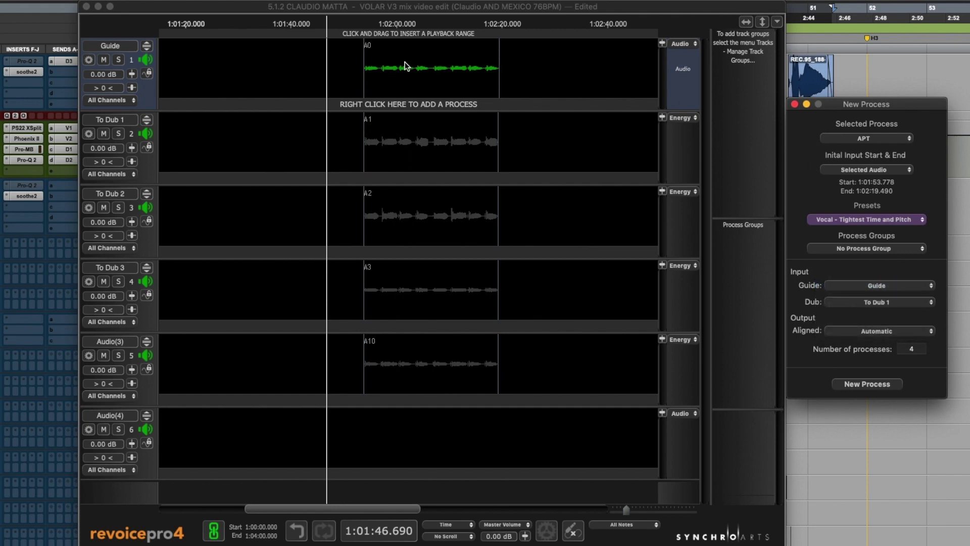
{"action": "left_click", "coordinate": [870, 302]}
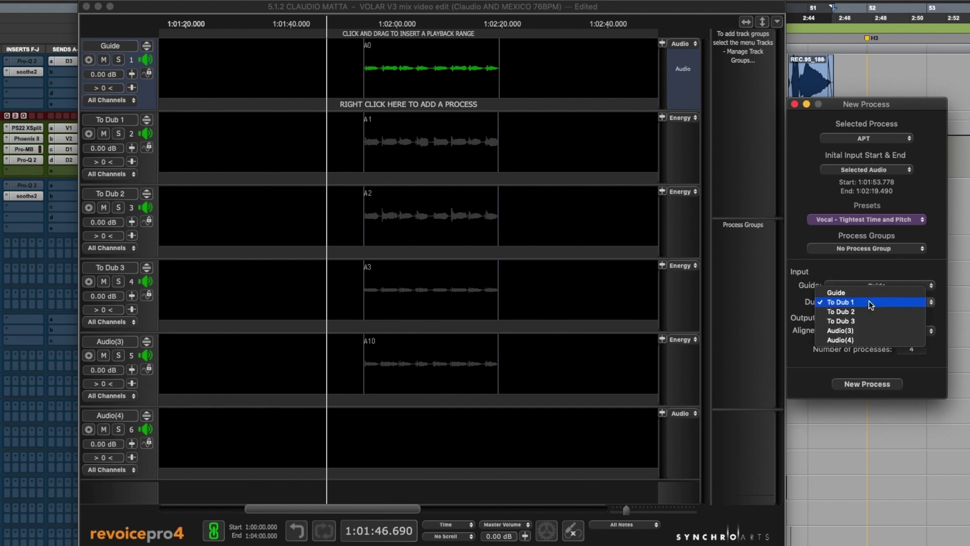
{"action": "left_click", "coordinate": [843, 302]}
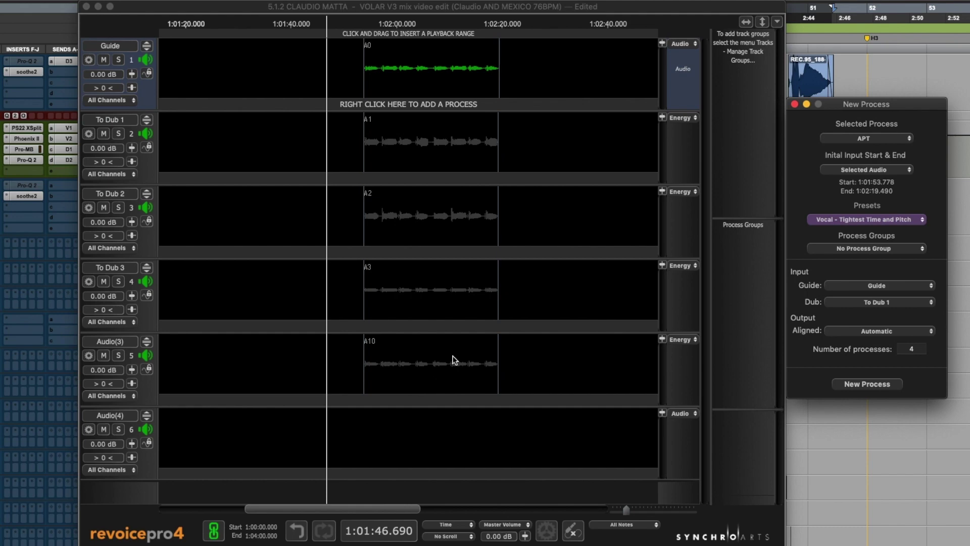
{"action": "left_click", "coordinate": [920, 349]}
{"action": "left_click", "coordinate": [451, 74]}
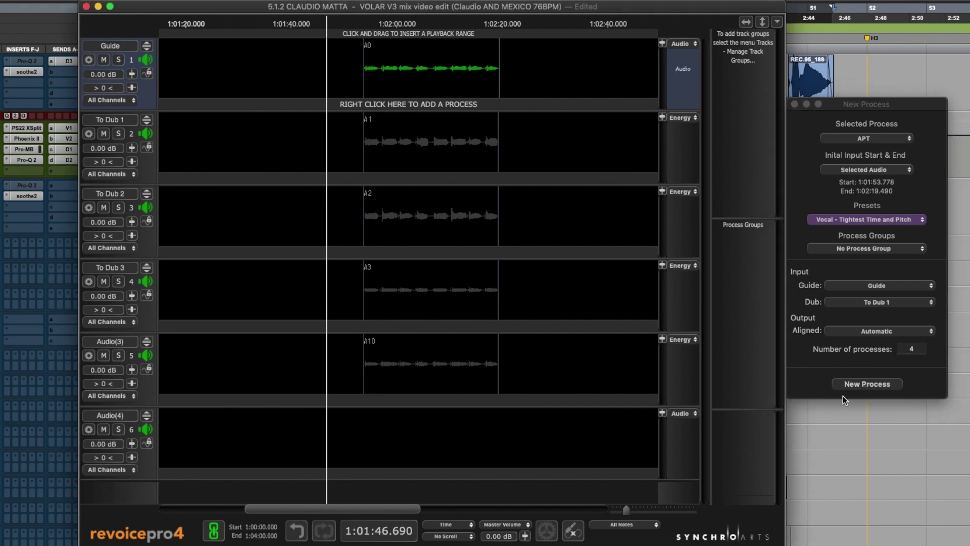
{"action": "left_click", "coordinate": [871, 384]}
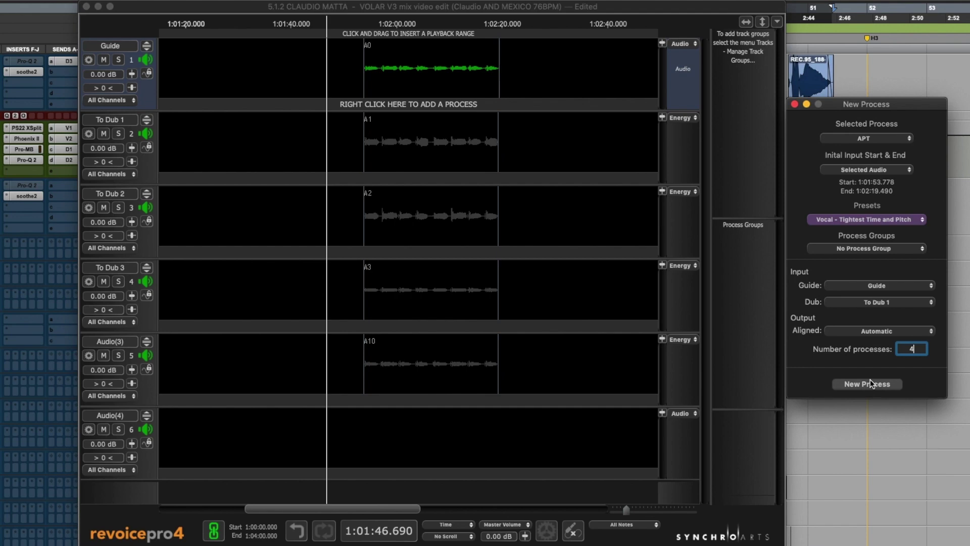
{"action": "left_click", "coordinate": [870, 382]}
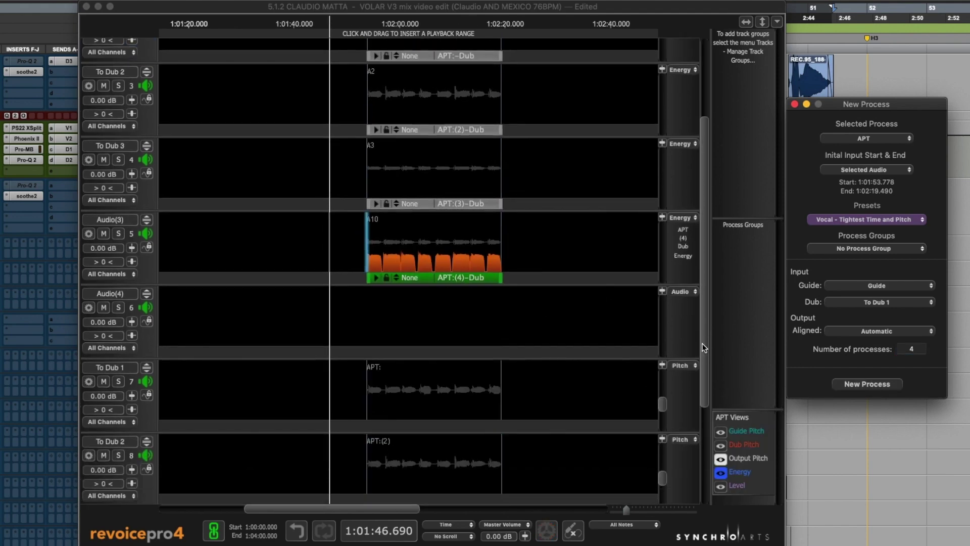
Go to the aligned output tracks and select the processed clip on Audio 2 [OUT]
{"action": "left_click", "coordinate": [702, 379]}
{"action": "left_click_drag", "start_coordinate": [702, 379], "coordinate": [684, 495]}
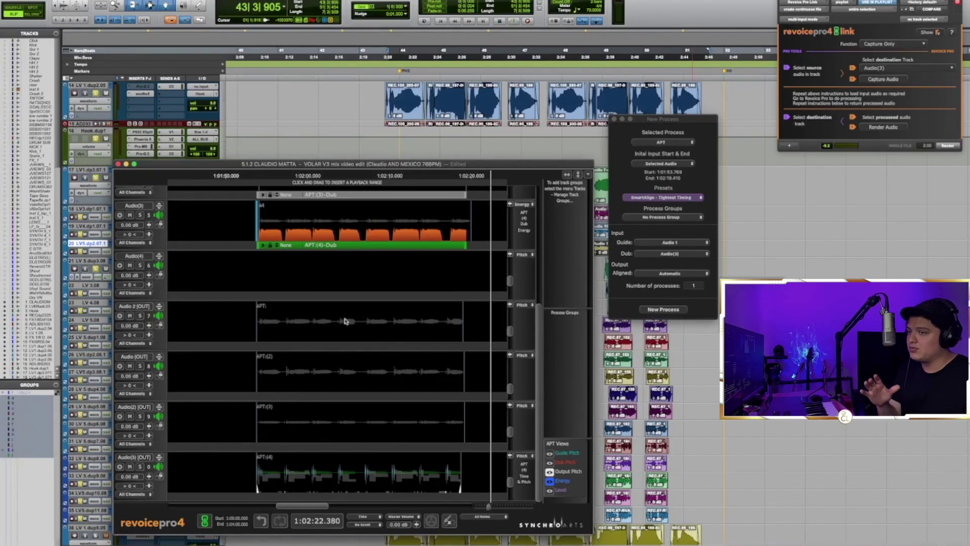
{"action": "left_click", "coordinate": [434, 318]}
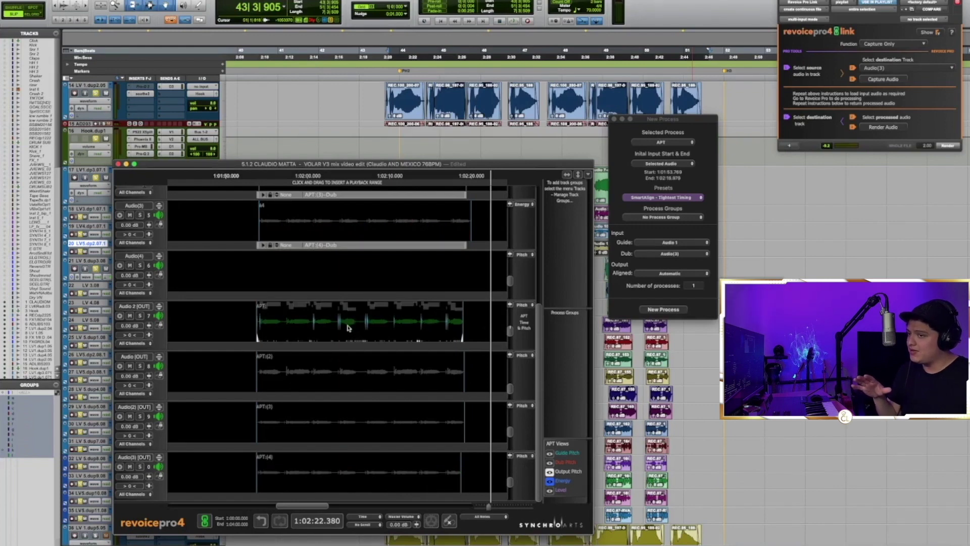
{"action": "left_click", "coordinate": [362, 385]}
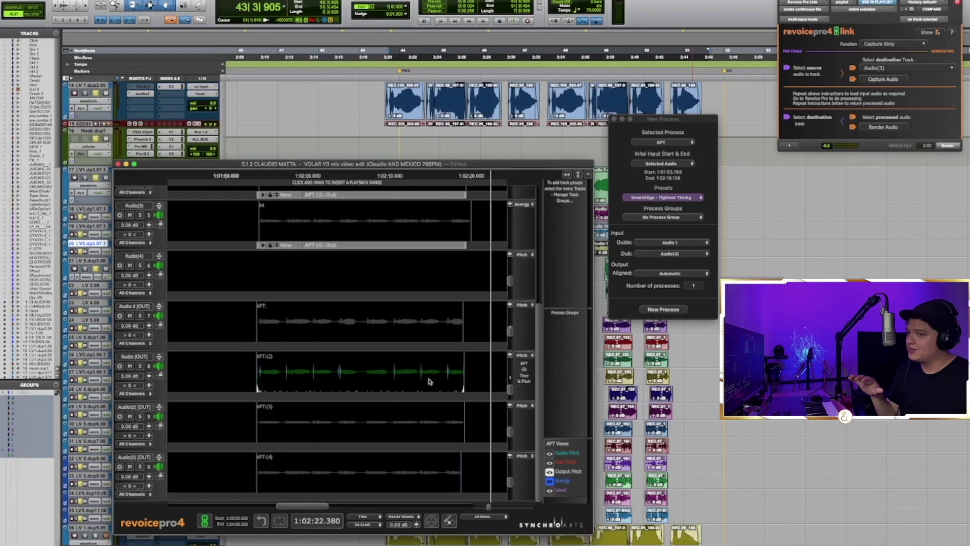
{"action": "left_click", "coordinate": [361, 332]}
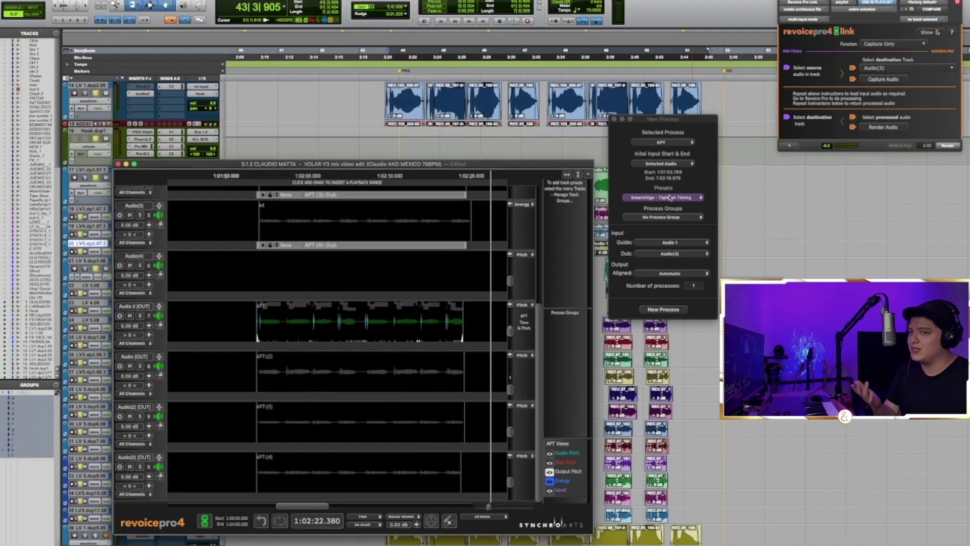
Switch to Pro Tools, select all the clips on track 17, and render the processed Audio 2 [OUT] clip over them
{"action": "key", "text": "super+Tab"}
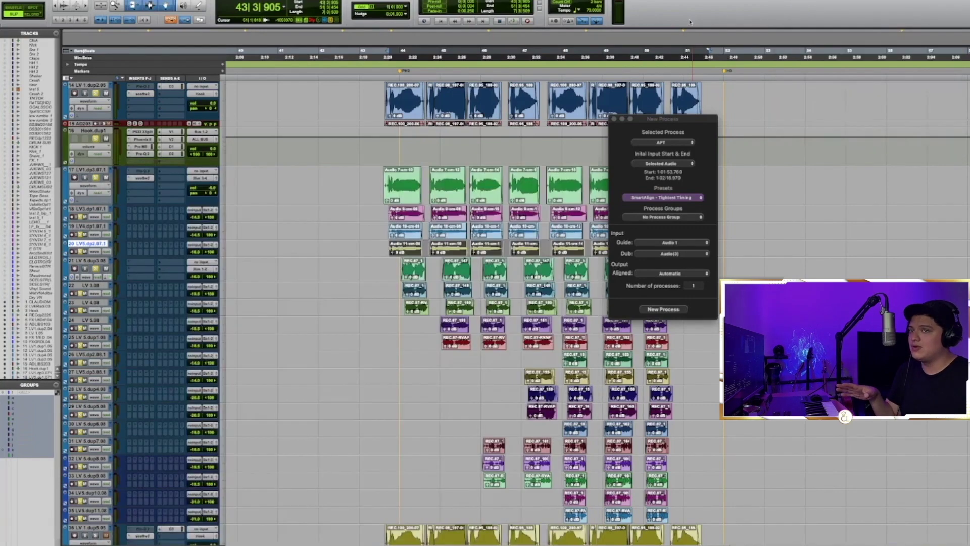
{"action": "left_click", "coordinate": [408, 200]}
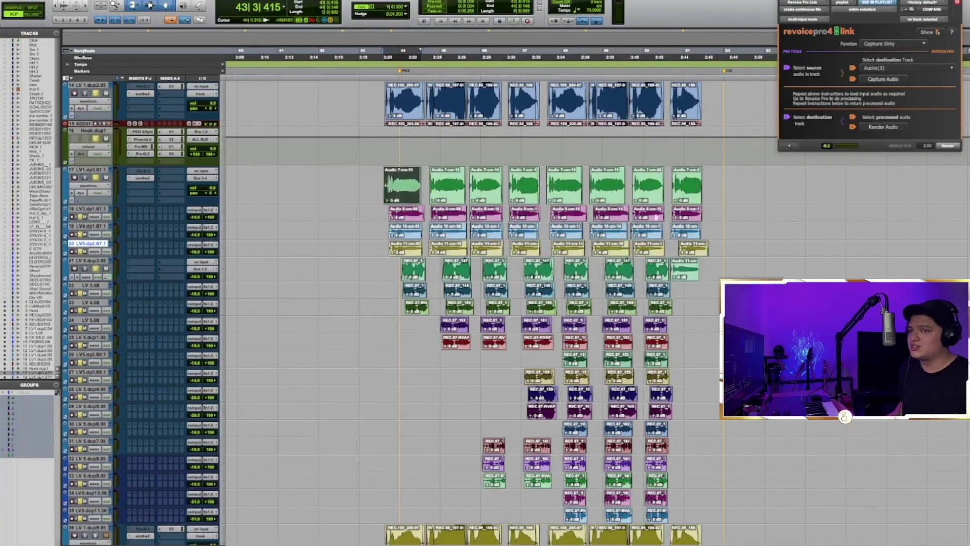
{"action": "left_click", "coordinate": [688, 196], "text": "shift"}
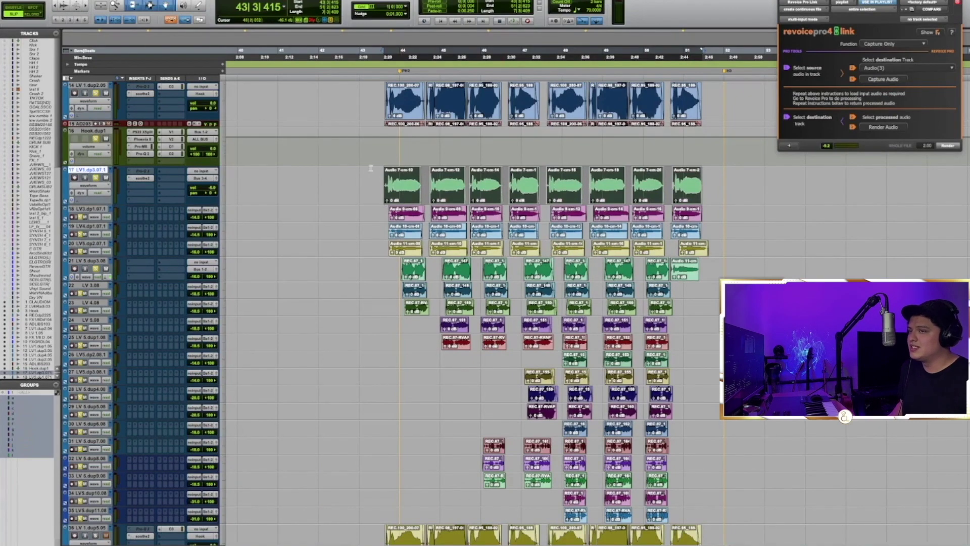
{"action": "key", "text": "super+tab"}
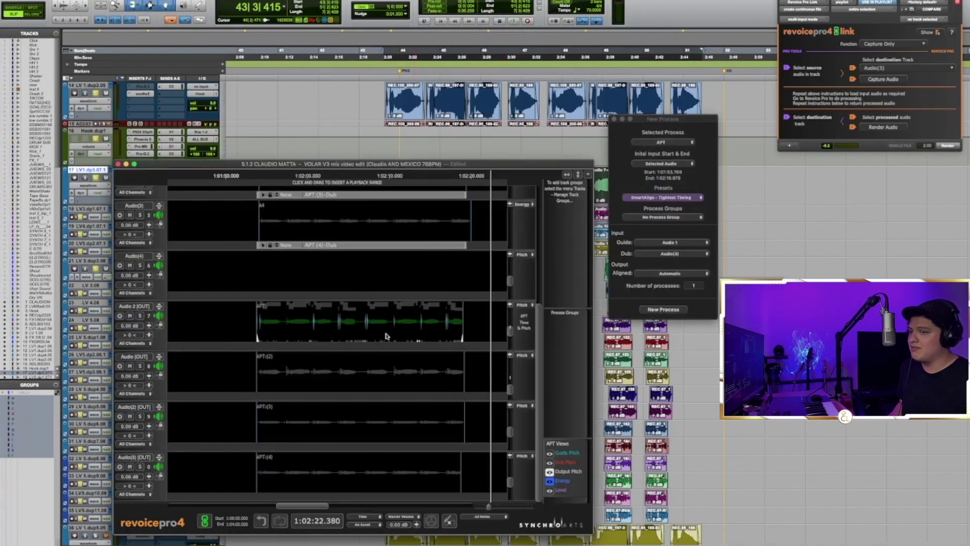
{"action": "left_click", "coordinate": [947, 103]}
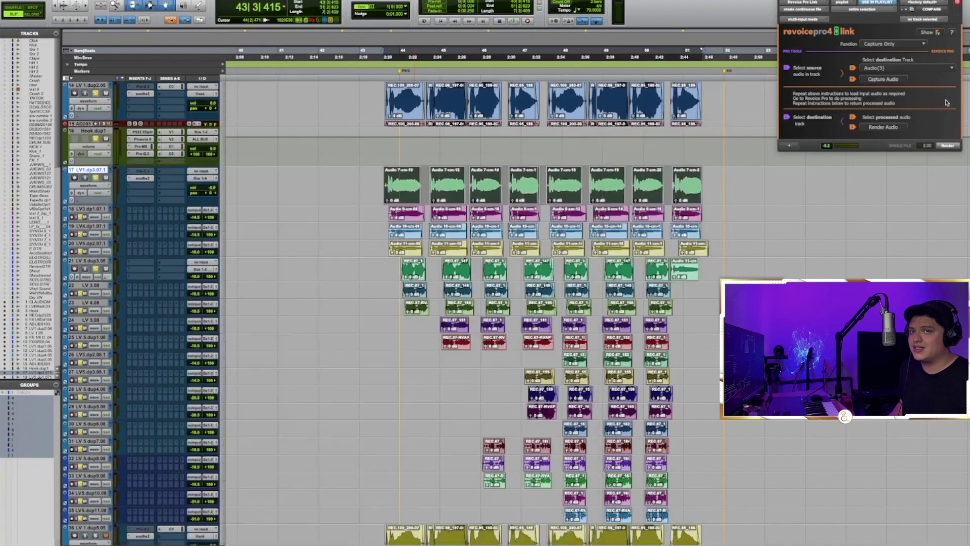
{"action": "left_click", "coordinate": [894, 128]}
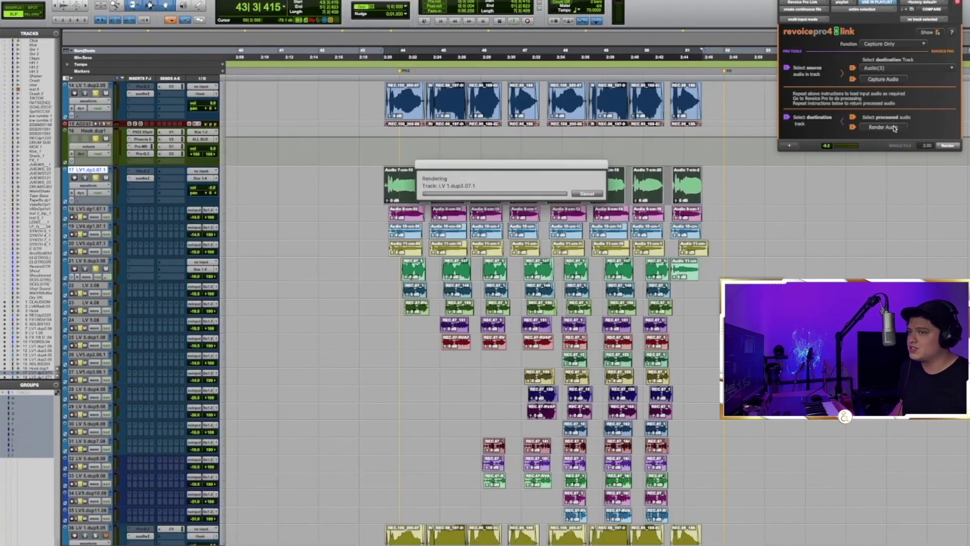
Select all the clips on track 18 and render the processed APT:(2) clip from Audio [OUT] over them
{"action": "left_click", "coordinate": [414, 221]}
{"action": "left_click", "coordinate": [686, 218], "text": "shift"}
{"action": "key", "text": "super+Tab"}
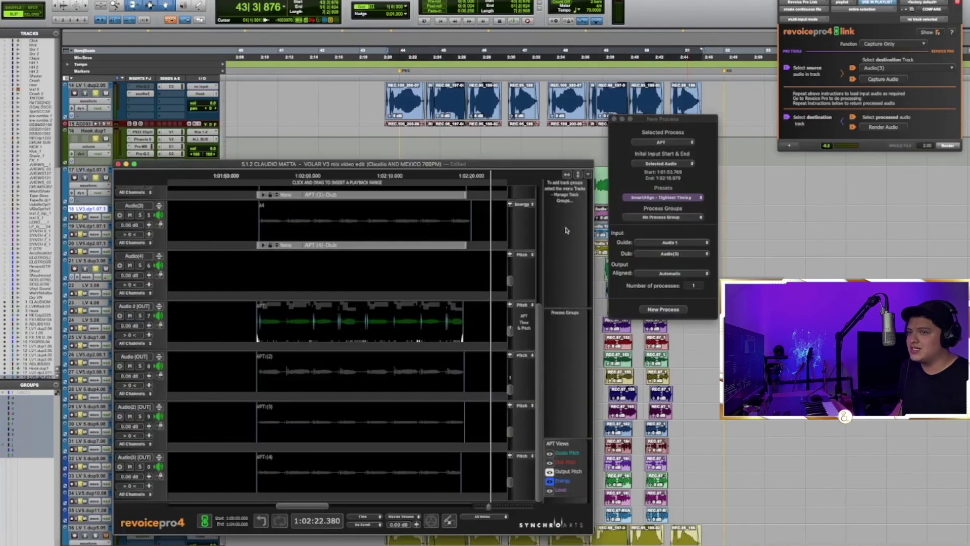
{"action": "left_click", "coordinate": [374, 361]}
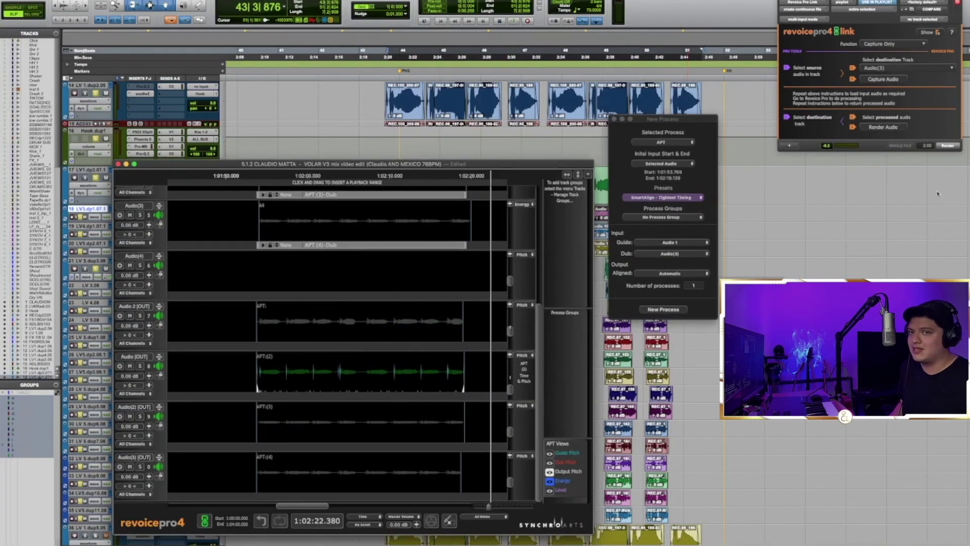
{"action": "left_click", "coordinate": [950, 146]}
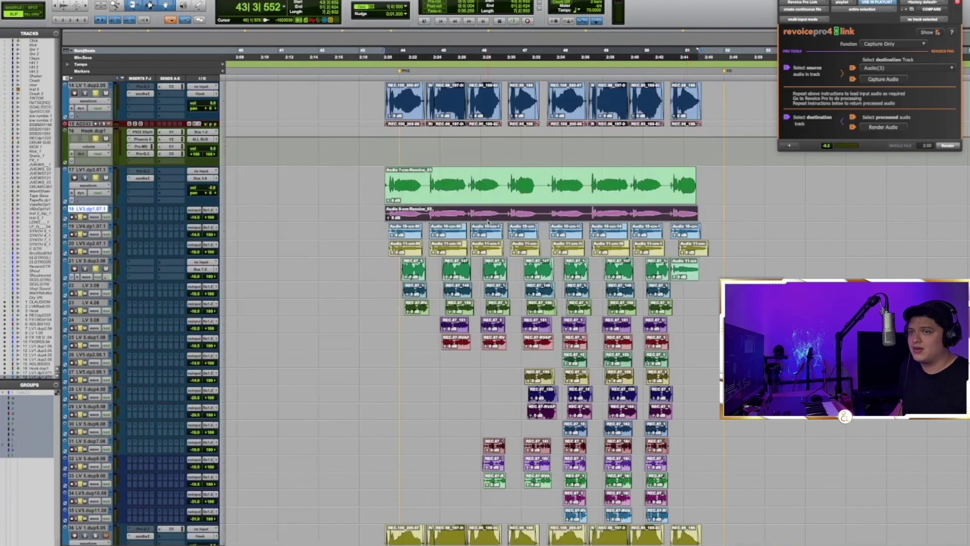
Render the processed APT:(3) and APT:(4) clips over the full runs of clips on tracks 19 and 20 respectively
{"action": "left_click_drag", "start_coordinate": [407, 236], "coordinate": [685, 236]}
{"action": "key", "text": "super+Tab"}
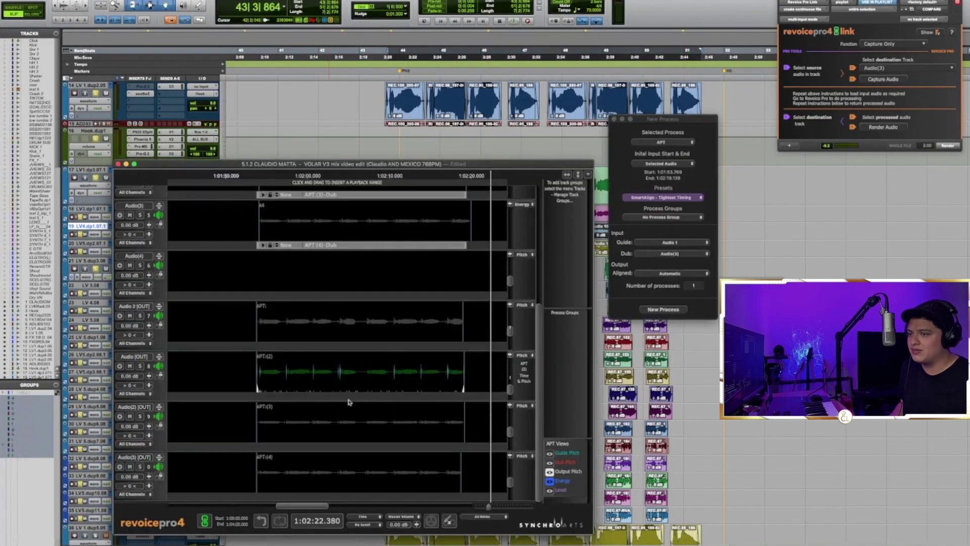
{"action": "left_click", "coordinate": [382, 424]}
{"action": "left_click", "coordinate": [947, 127]}
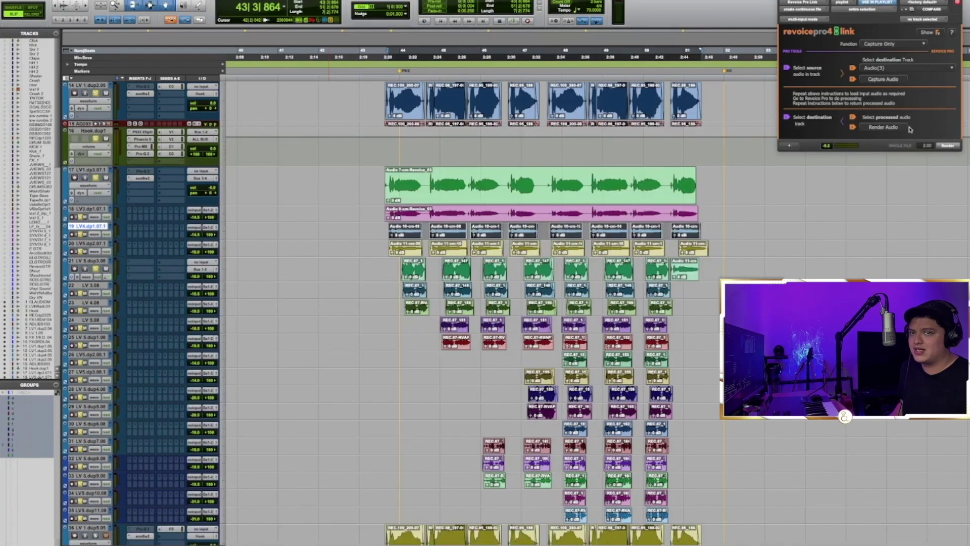
{"action": "left_click", "coordinate": [897, 128]}
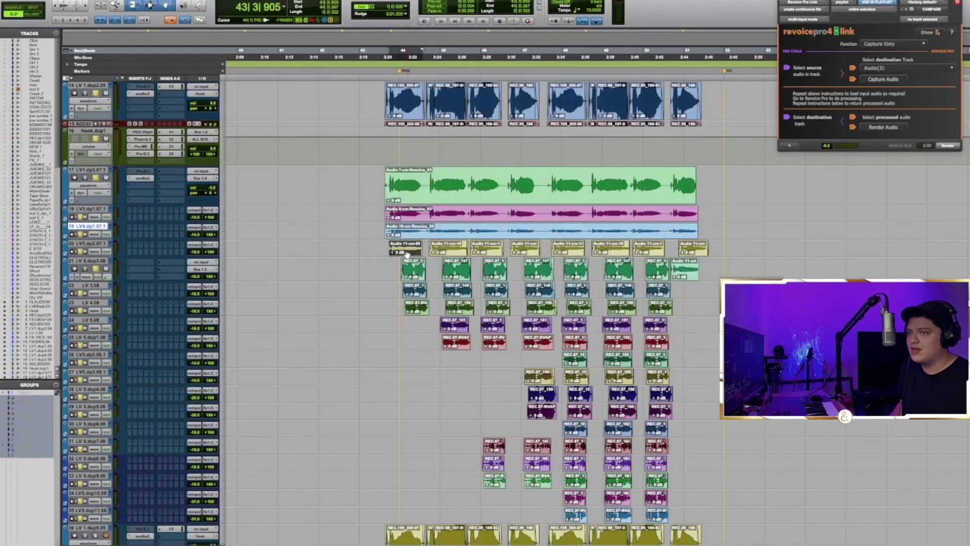
{"action": "left_click_drag", "start_coordinate": [407, 254], "coordinate": [701, 256]}
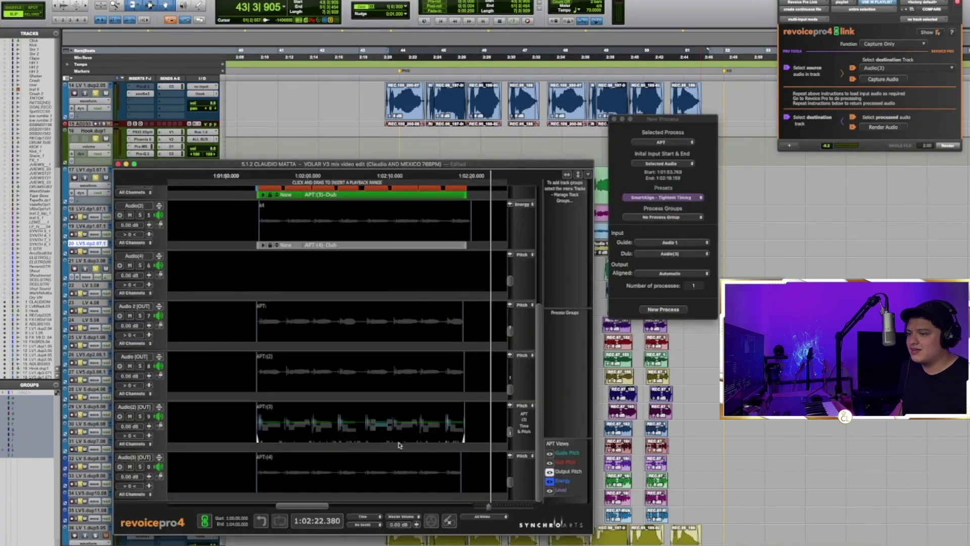
{"action": "left_click", "coordinate": [947, 146]}
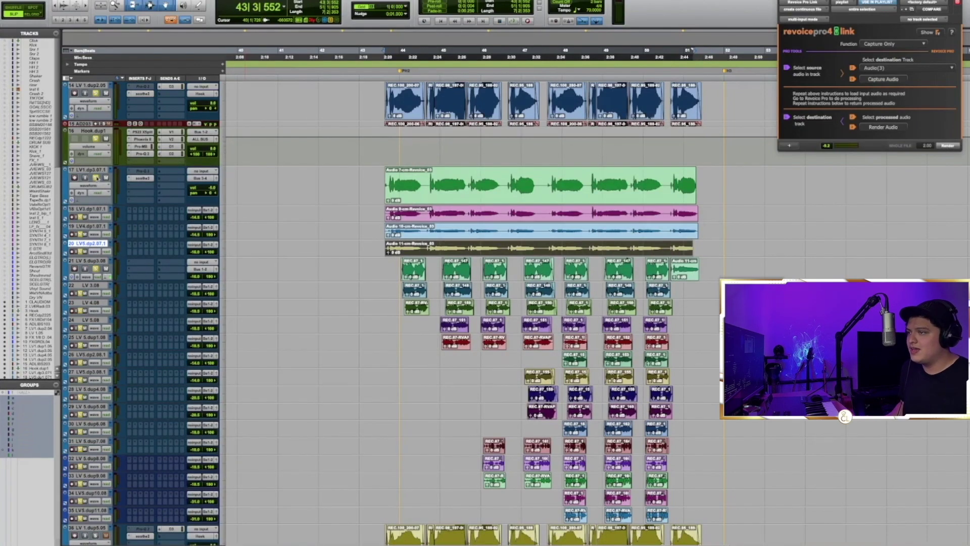
Solo lead vocal track 14 with rendered backing tracks 17 to 20 and play the section to check the alignment
{"action": "left_click", "coordinate": [96, 178], "text": "alt"}
{"action": "left_click", "coordinate": [94, 171], "text": "shift"}
{"action": "left_click", "coordinate": [99, 87], "text": "super"}
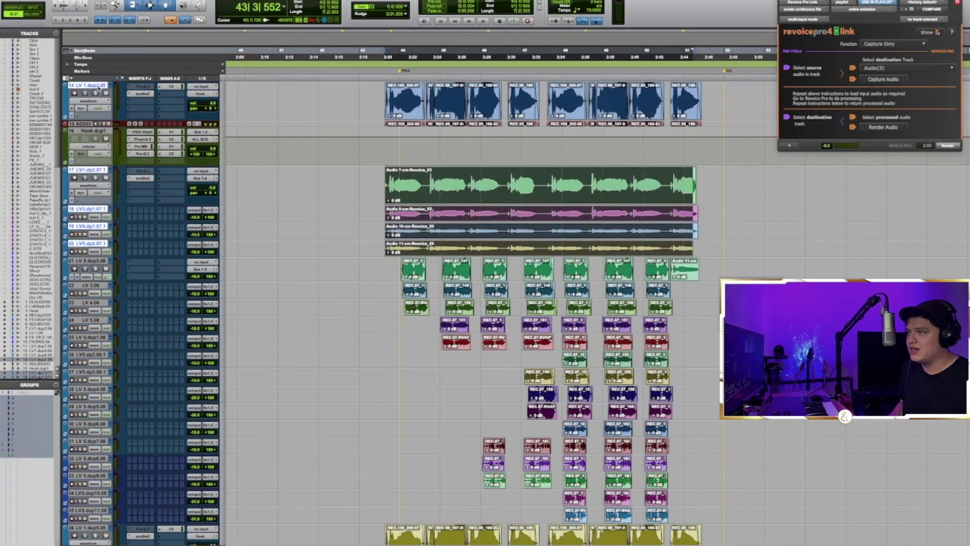
{"action": "key", "text": "shift+s"}
{"action": "key", "text": "space"}
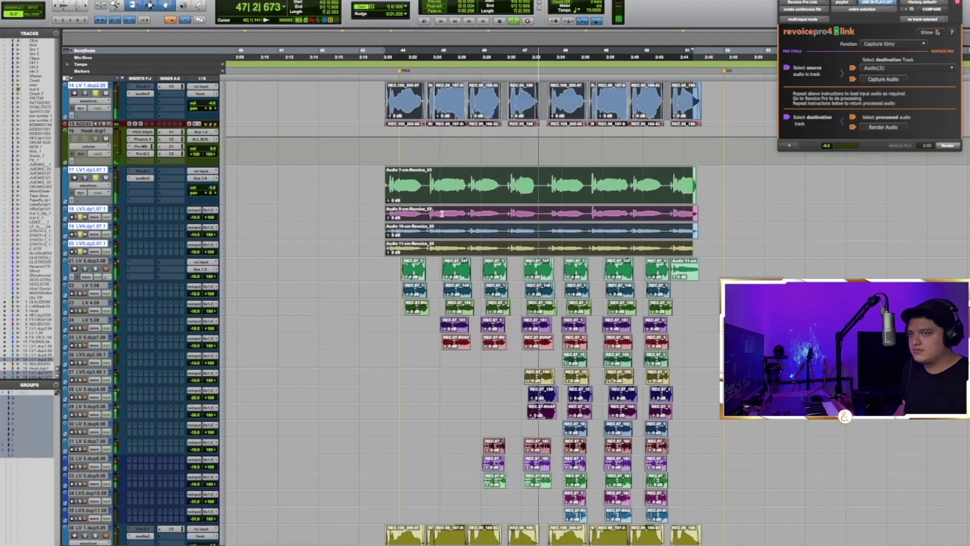
{"action": "key", "text": "space"}
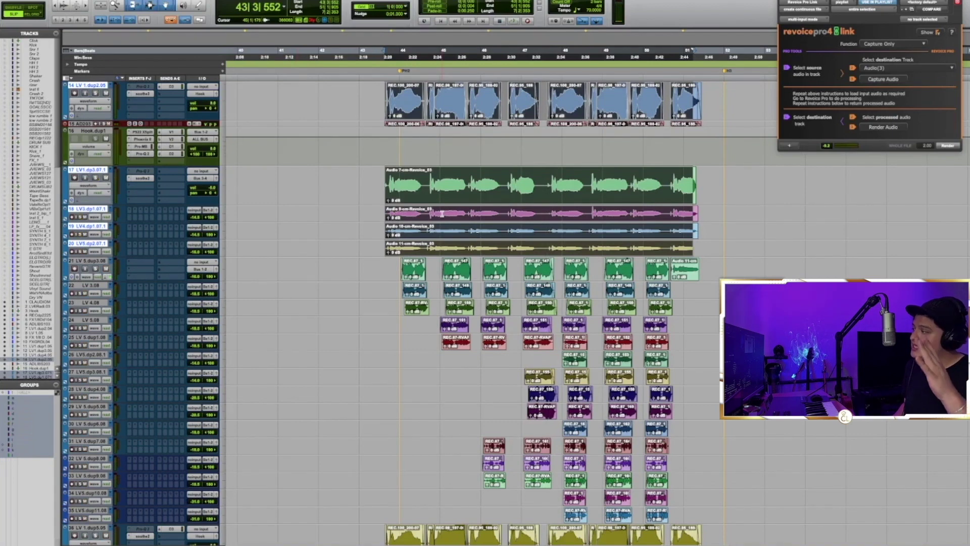
Close the Revoice Pro Link window and open the Synchro Arts Revoice Pro Quick APT plug-in
{"action": "left_click", "coordinate": [414, 272]}
{"action": "left_click", "coordinate": [683, 276], "text": "shift"}
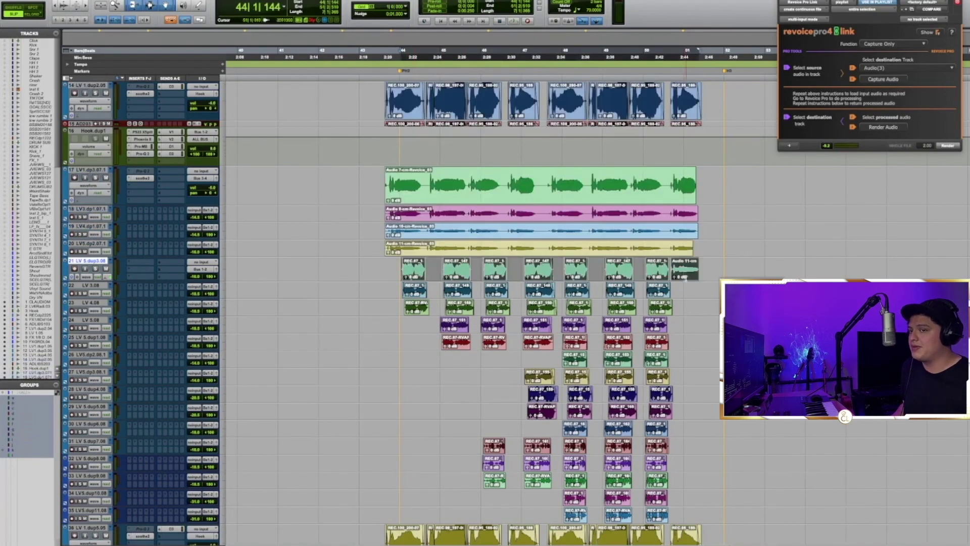
{"action": "scroll", "coordinate": [667, 319], "scroll_direction": "down", "scroll_amount": 1}
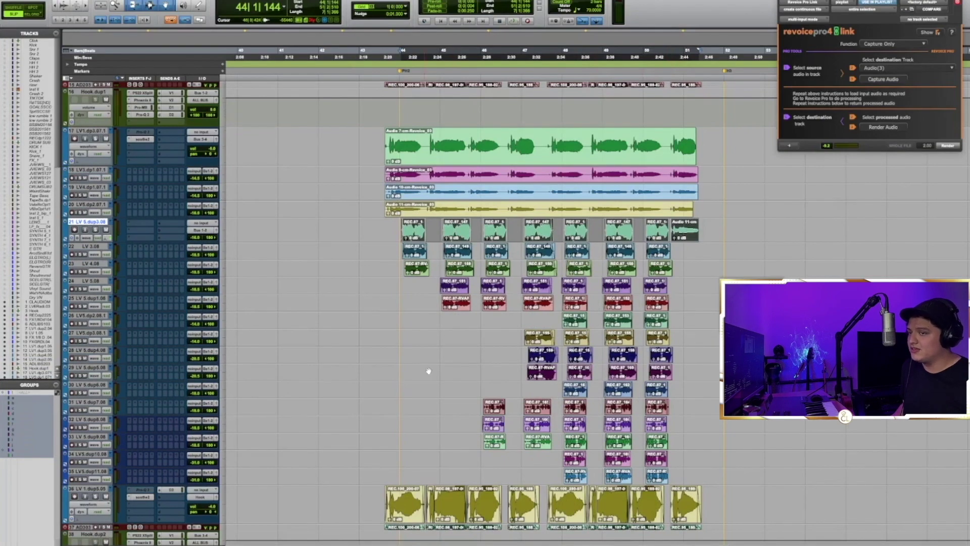
{"action": "scroll", "coordinate": [428, 371], "scroll_direction": "up", "scroll_amount": 3}
{"action": "scroll", "coordinate": [428, 372], "scroll_direction": "down", "scroll_amount": 3}
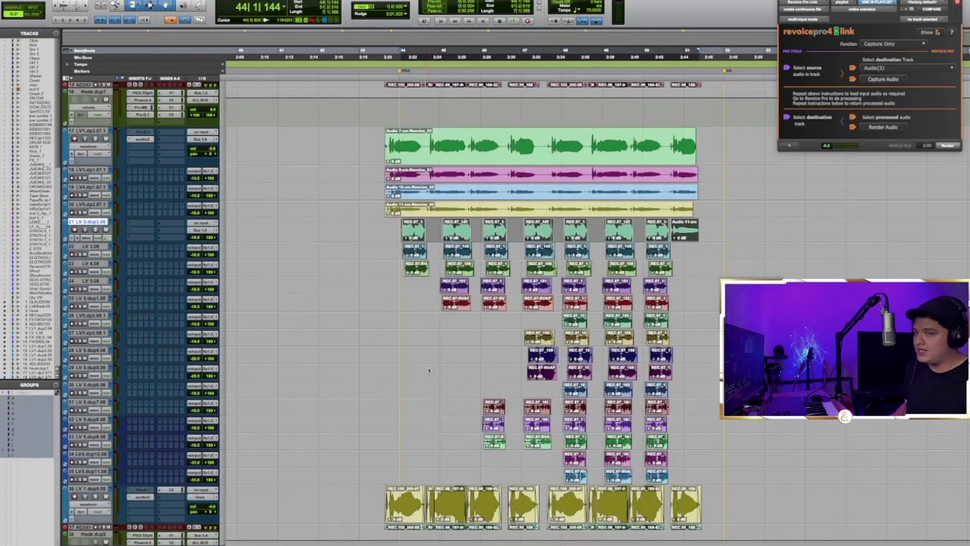
{"action": "key", "text": "super+w"}
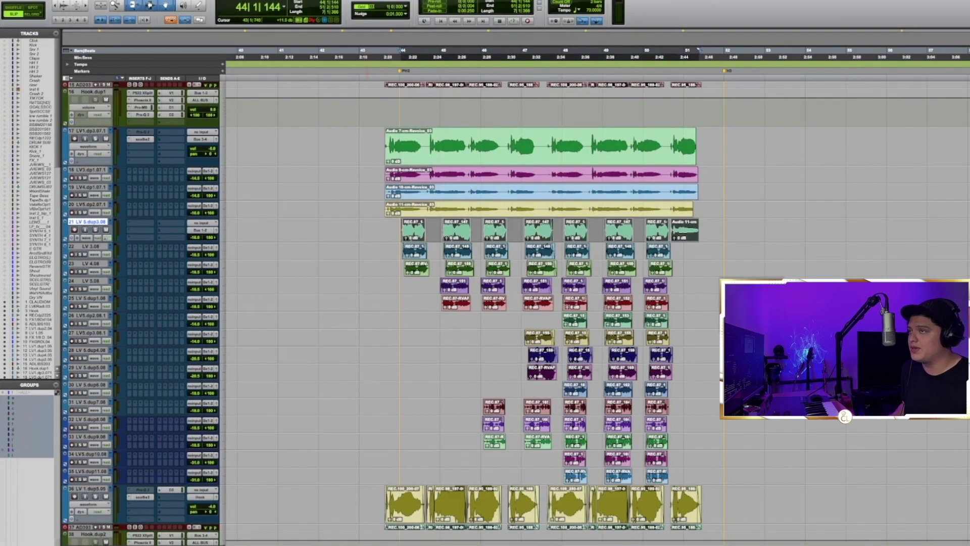
{"action": "left_click", "coordinate": [150, 4]}
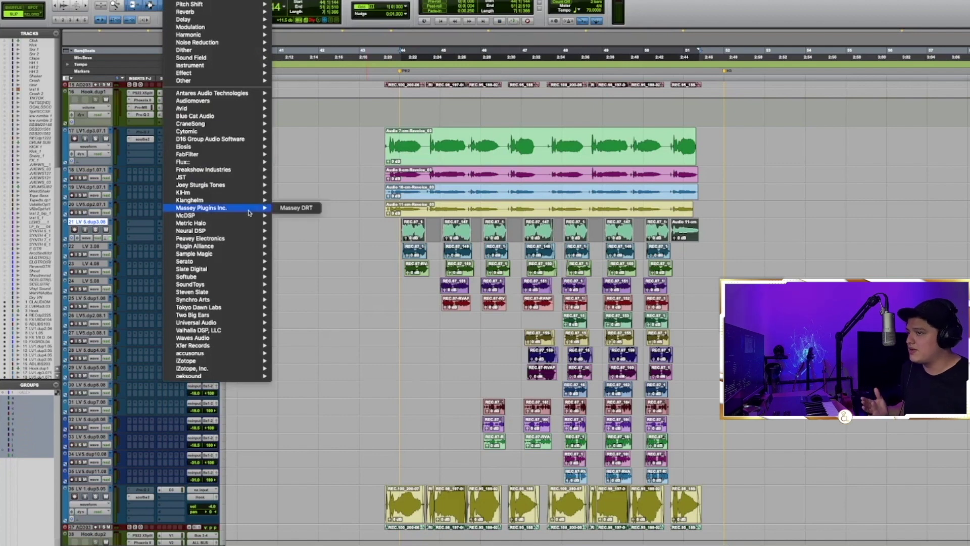
{"action": "mouse_move", "coordinate": [224, 300]}
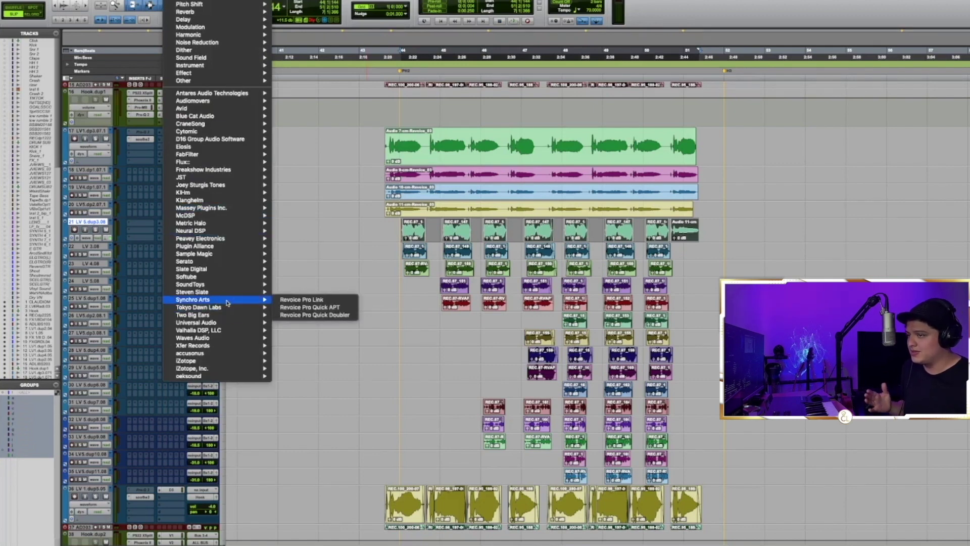
{"action": "left_click", "coordinate": [333, 308]}
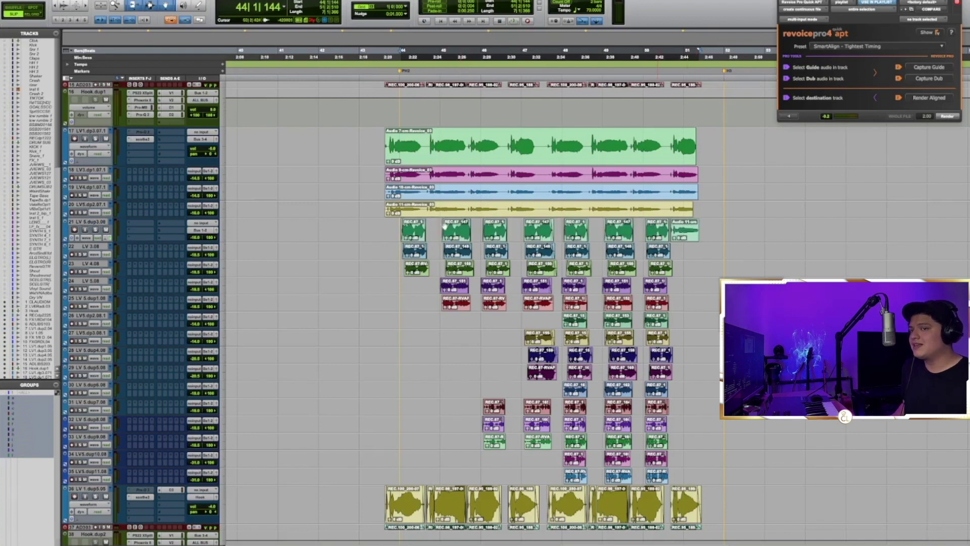
Capture the REC clips on track 21 as the Quick APT guide, using the SmartAlign - Tightest Timing preset
{"action": "left_click", "coordinate": [657, 234]}
{"action": "left_click", "coordinate": [413, 235], "text": "shift"}
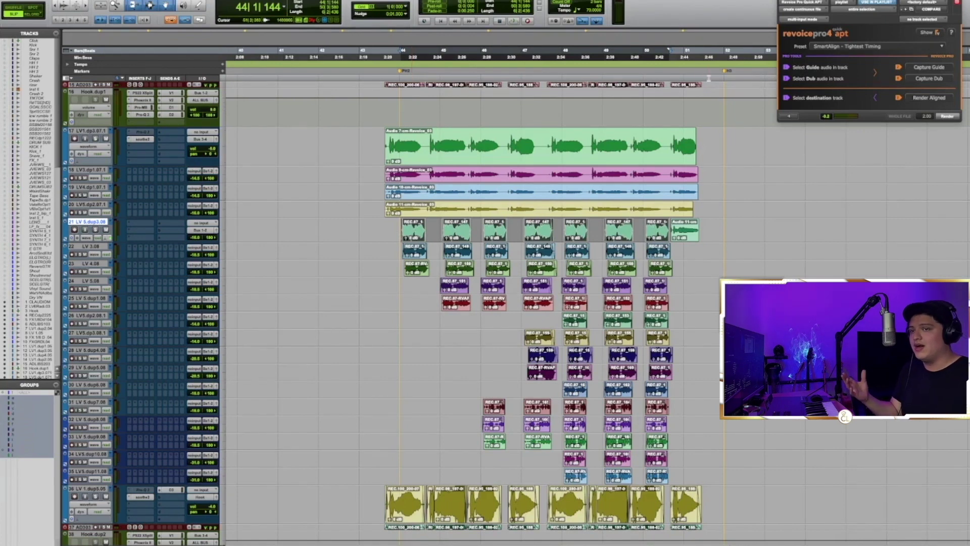
{"action": "left_click", "coordinate": [834, 48]}
{"action": "mouse_move", "coordinate": [855, 47]}
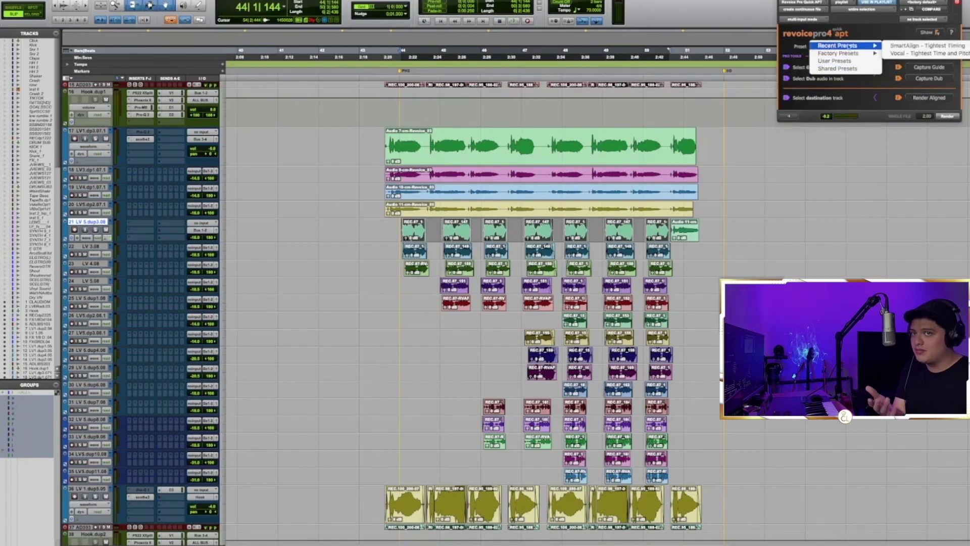
{"action": "left_click", "coordinate": [911, 46]}
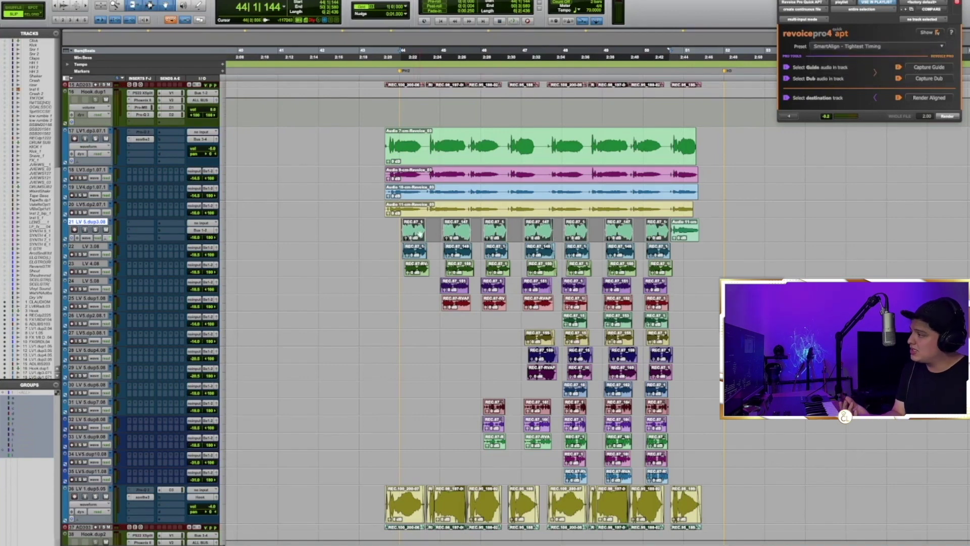
{"action": "left_click", "coordinate": [934, 69]}
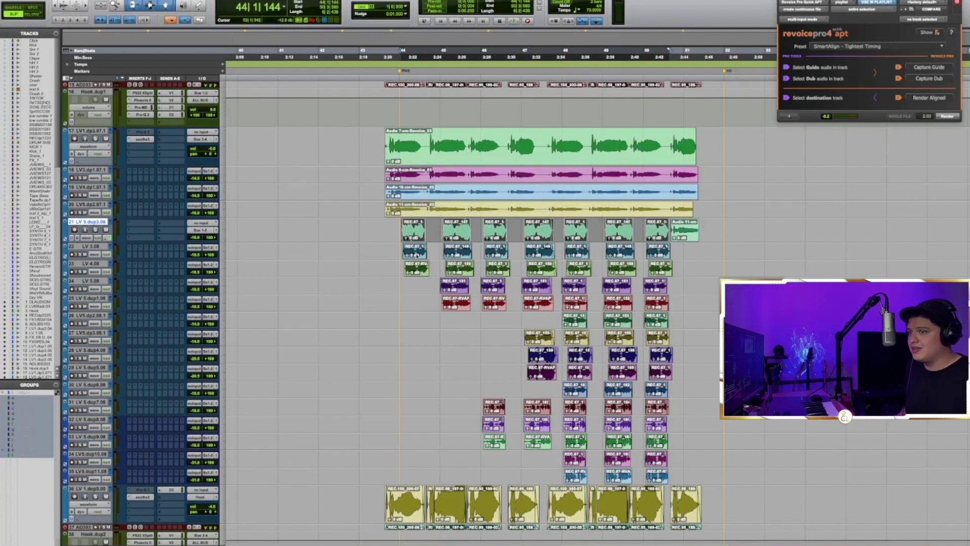
Capture all the clips on track 22 as the dub and render the aligned audio back onto that track
{"action": "left_click_drag", "start_coordinate": [416, 255], "coordinate": [662, 256]}
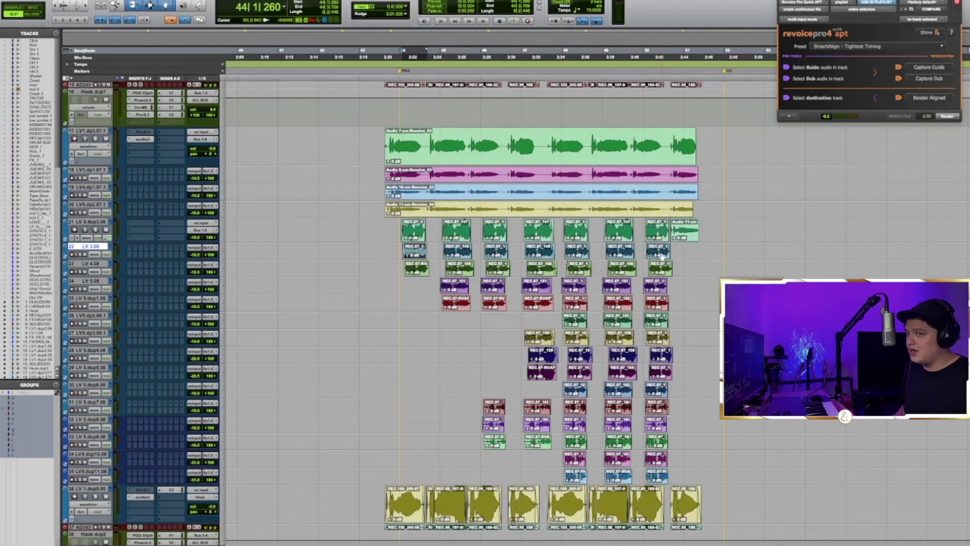
{"action": "left_click", "coordinate": [930, 79]}
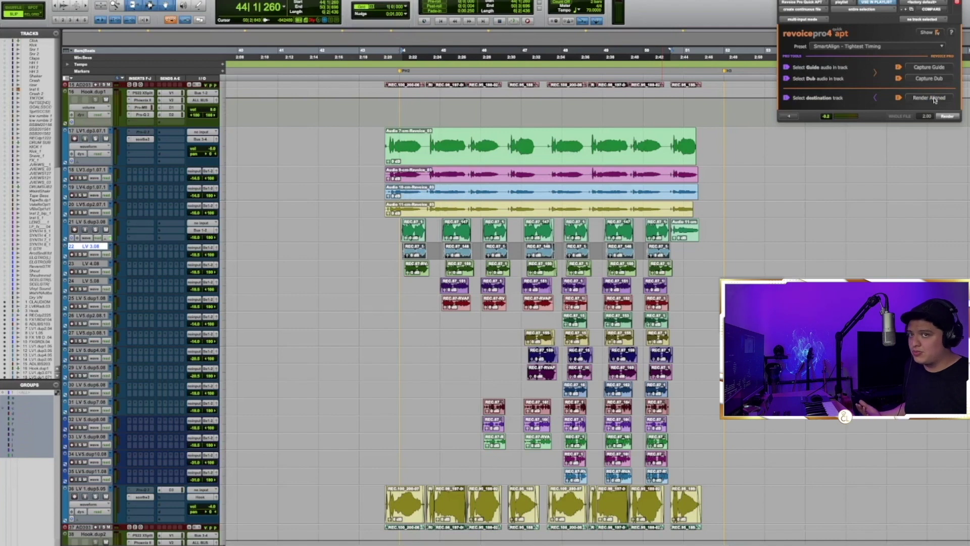
{"action": "left_click", "coordinate": [930, 97]}
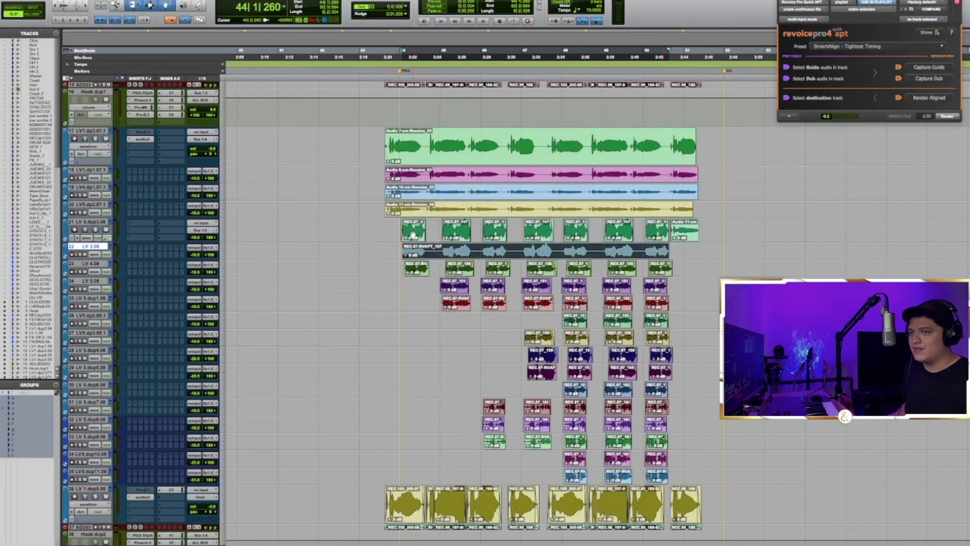
Recapture the REC clips on track 21 as the guide and align the clips on tracks 23, 24 and 25 to it
{"action": "left_click", "coordinate": [656, 236]}
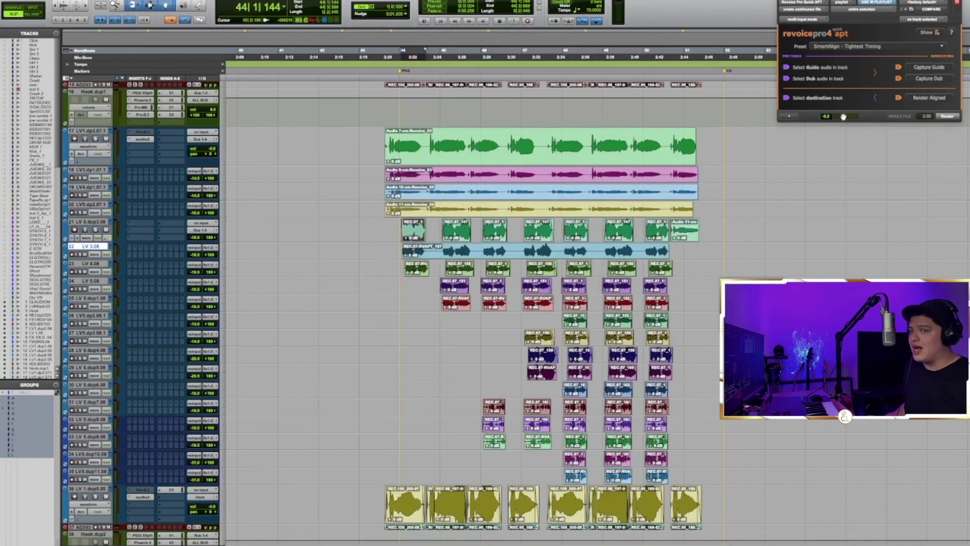
{"action": "key", "text": "p"}
{"action": "left_click", "coordinate": [932, 67]}
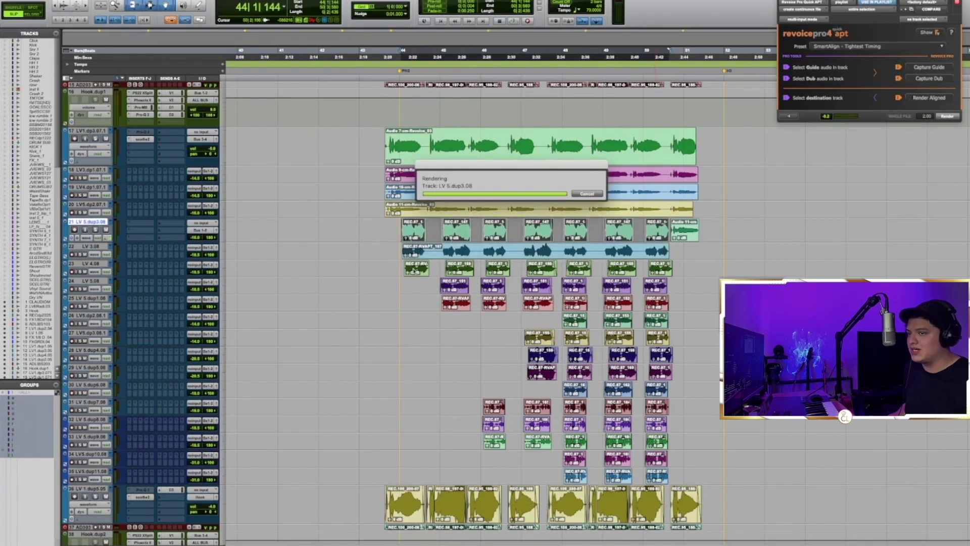
{"action": "left_click", "coordinate": [414, 271]}
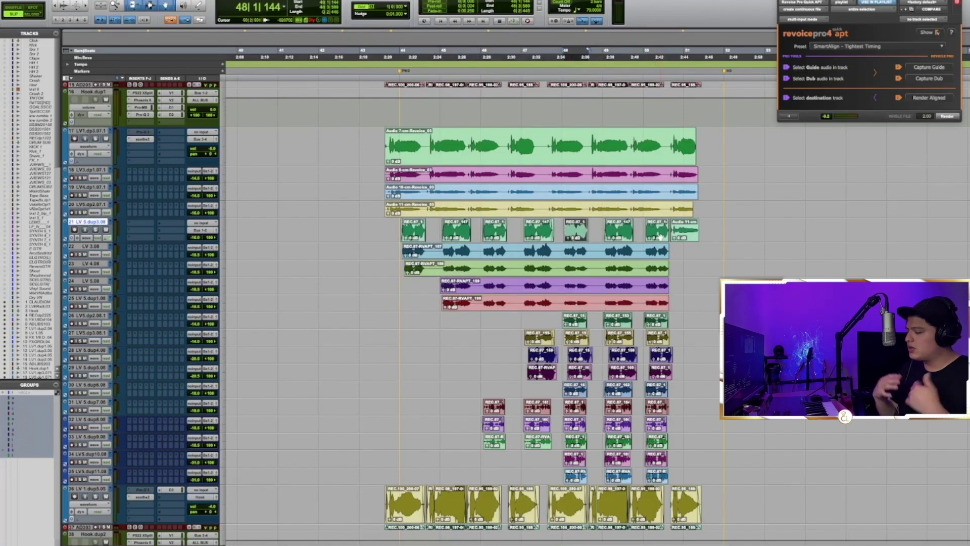
Capture only the last three REC clips on track 21, starting at bar 48, as the guide
{"action": "left_click", "coordinate": [659, 237]}
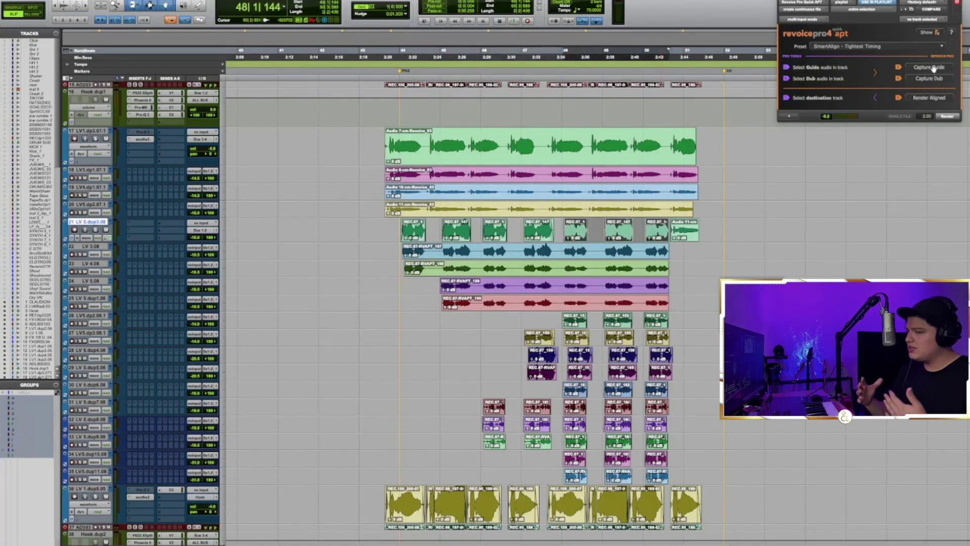
{"action": "left_click", "coordinate": [934, 68]}
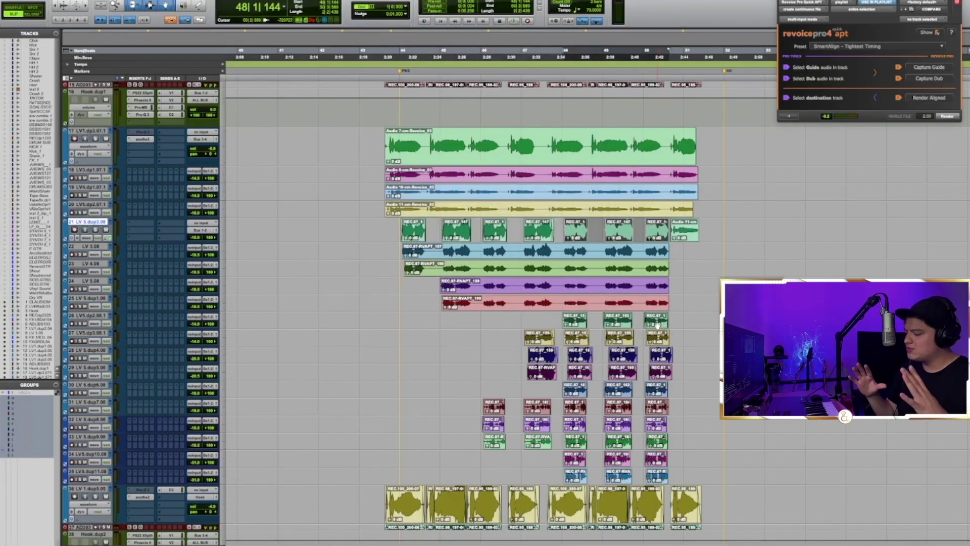
Capture the three clips on track 26 as the dub and render the aligned audio back onto that track
{"action": "left_click", "coordinate": [576, 323]}
{"action": "left_click", "coordinate": [939, 70]}
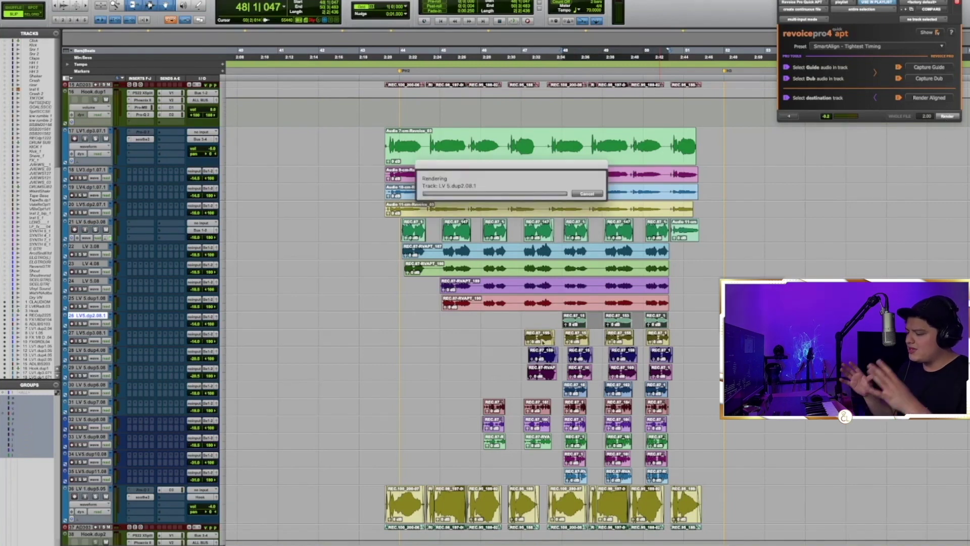
{"action": "left_click", "coordinate": [543, 343]}
Capture the last four REC clips on track 21, starting at bar 47, as the guide and align the clips on track 27 to them
{"action": "left_click", "coordinate": [539, 238]}
{"action": "left_click", "coordinate": [653, 236], "text": "shift"}
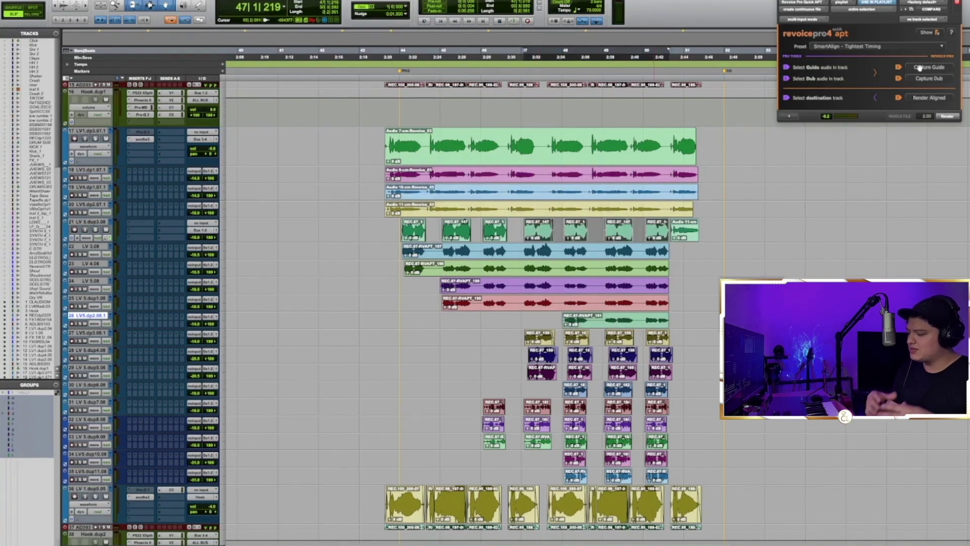
{"action": "left_click", "coordinate": [919, 67]}
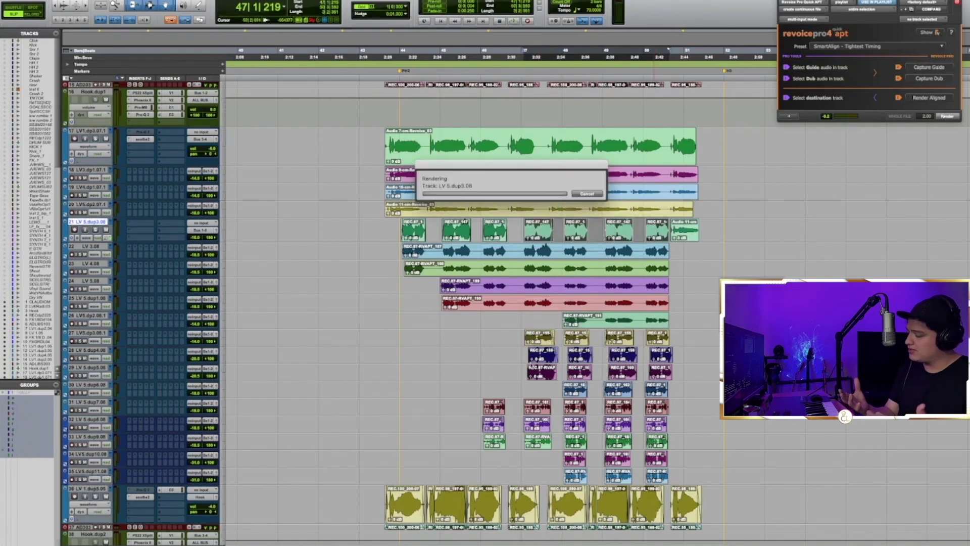
{"action": "left_click", "coordinate": [939, 80]}
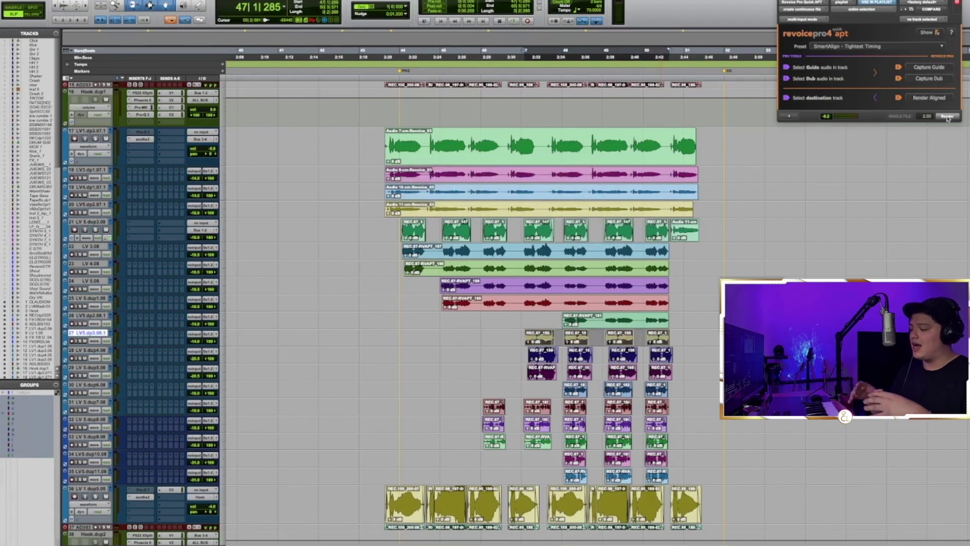
{"action": "left_click", "coordinate": [948, 118]}
Recapture the last four REC clips on track 21 as the guide and render the aligned clips onto track 28
{"action": "left_click", "coordinate": [544, 237]}
{"action": "left_click", "coordinate": [658, 236], "text": "shift"}
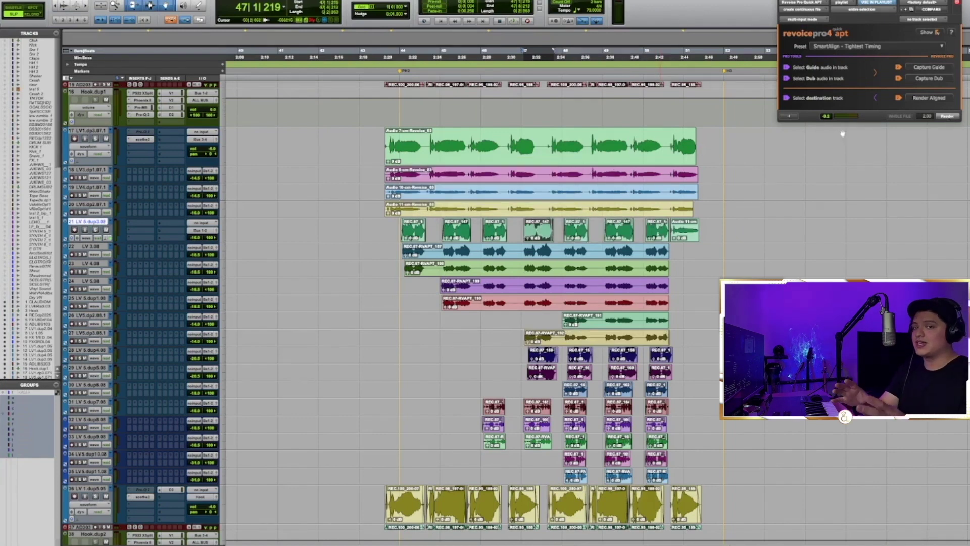
{"action": "left_click", "coordinate": [945, 67]}
{"action": "key", "text": "semicolon"}
{"action": "key", "text": "semicolon"}
{"action": "key", "text": "semicolon"}
{"action": "key", "text": "semicolon"}
{"action": "key", "text": "semicolon"}
{"action": "key", "text": "semicolon"}
{"action": "key", "text": "semicolon"}
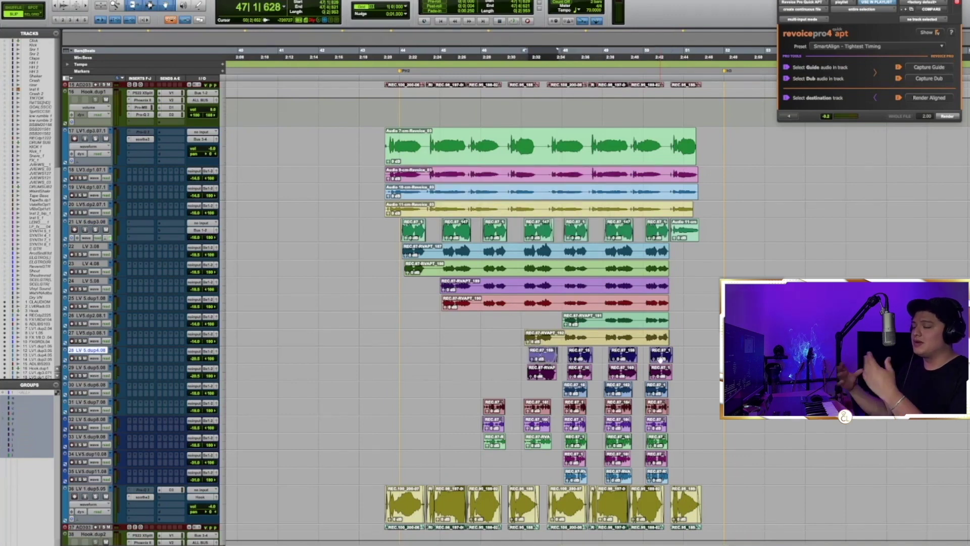
{"action": "left_click", "coordinate": [946, 117]}
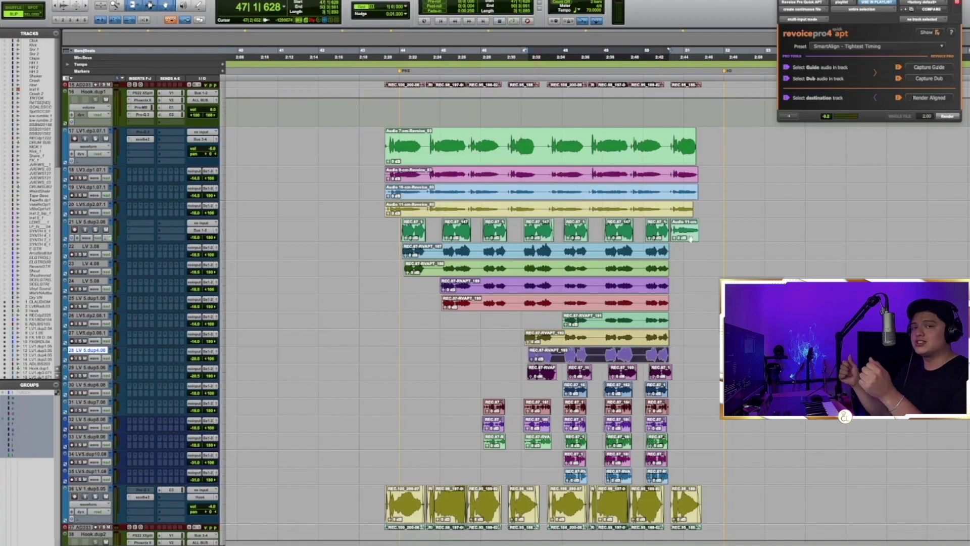
Capture the track 21 REC clips from bar 47 onward as the guide, and align the clips on track 29 to them
{"action": "left_click", "coordinate": [539, 234]}
{"action": "left_click", "coordinate": [658, 234], "text": "shift"}
{"action": "left_click", "coordinate": [929, 69]}
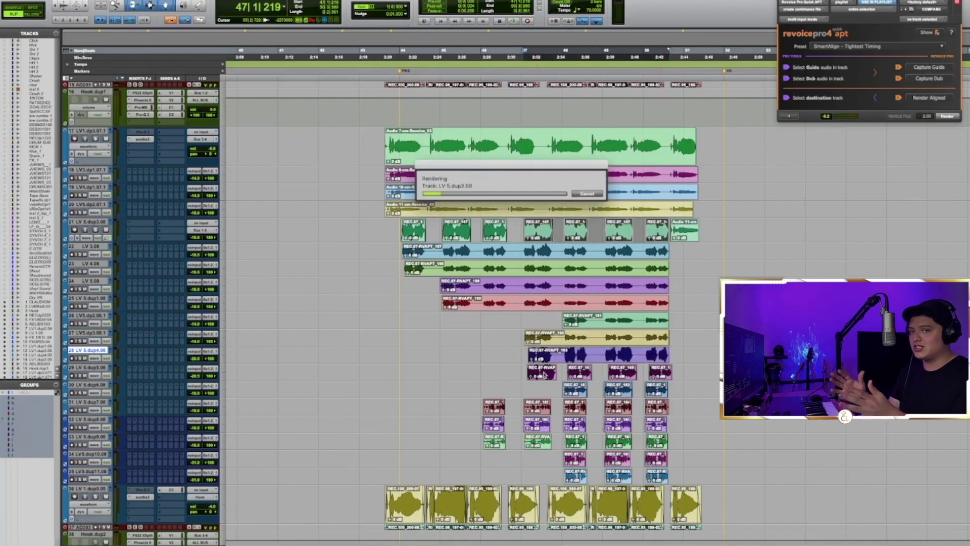
{"action": "left_click", "coordinate": [544, 374]}
{"action": "left_click", "coordinate": [659, 377], "text": "shift"}
{"action": "left_click", "coordinate": [931, 79]}
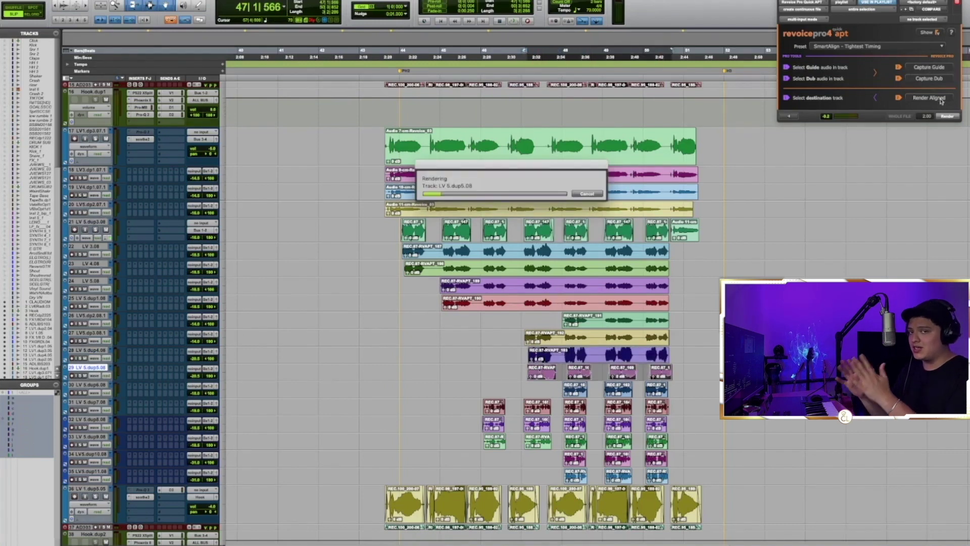
Capture the last three REC clips on track 21, starting at bar 48, as the guide and align the clips on track 30 to them
{"action": "left_click", "coordinate": [572, 236]}
{"action": "left_click", "coordinate": [663, 230], "text": "shift"}
{"action": "left_click", "coordinate": [929, 68]}
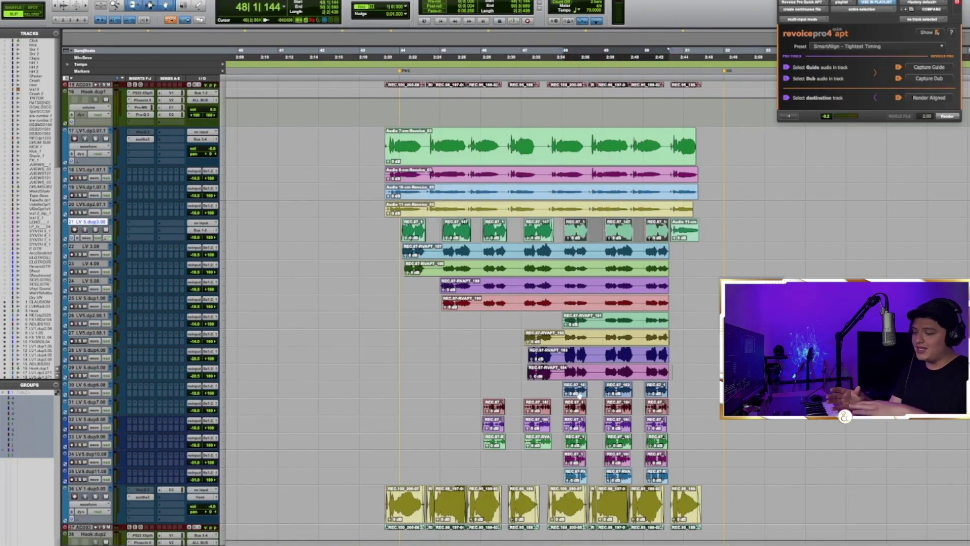
{"action": "key", "text": "semicolon"}
{"action": "key", "text": "semicolon"}
{"action": "key", "text": "semicolon"}
{"action": "key", "text": "semicolon"}
{"action": "key", "text": "semicolon"}
{"action": "key", "text": "semicolon"}
{"action": "key", "text": "semicolon"}
{"action": "key", "text": "semicolon"}
{"action": "key", "text": "semicolon"}
{"action": "left_click", "coordinate": [945, 117]}
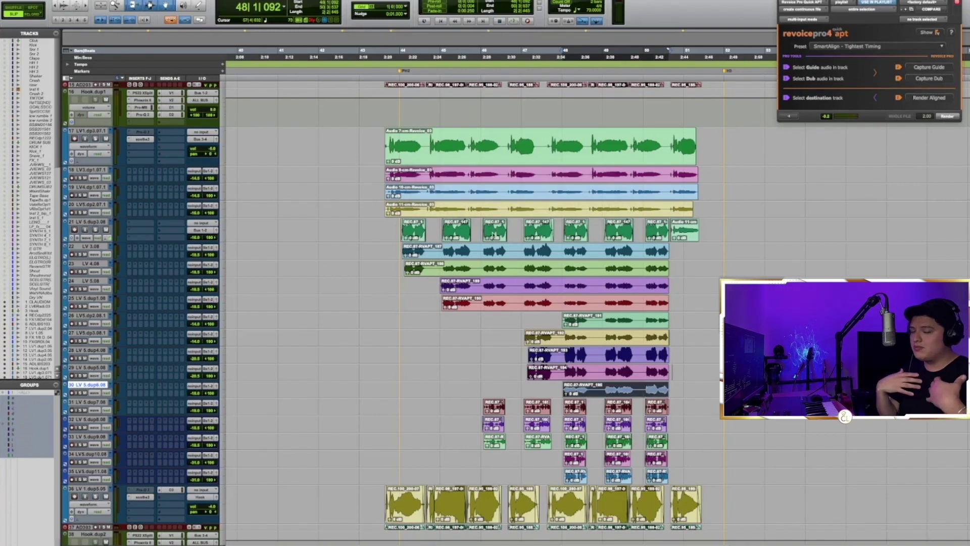
Capture the last five REC clips on track 21, starting at bar 46, as the guide
{"action": "left_click", "coordinate": [495, 237]}
{"action": "left_click", "coordinate": [658, 238], "text": "shift"}
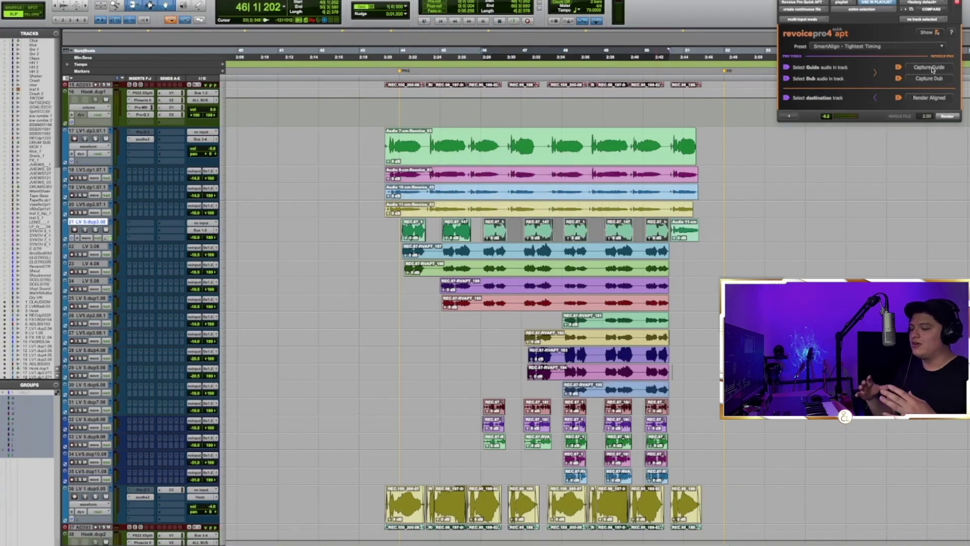
{"action": "left_click", "coordinate": [930, 68]}
Capture all the clips on track 31 as the guide and render the aligned clips onto track 32
{"action": "left_click_drag", "start_coordinate": [668, 410], "coordinate": [485, 411]}
{"action": "key", "text": ";"}
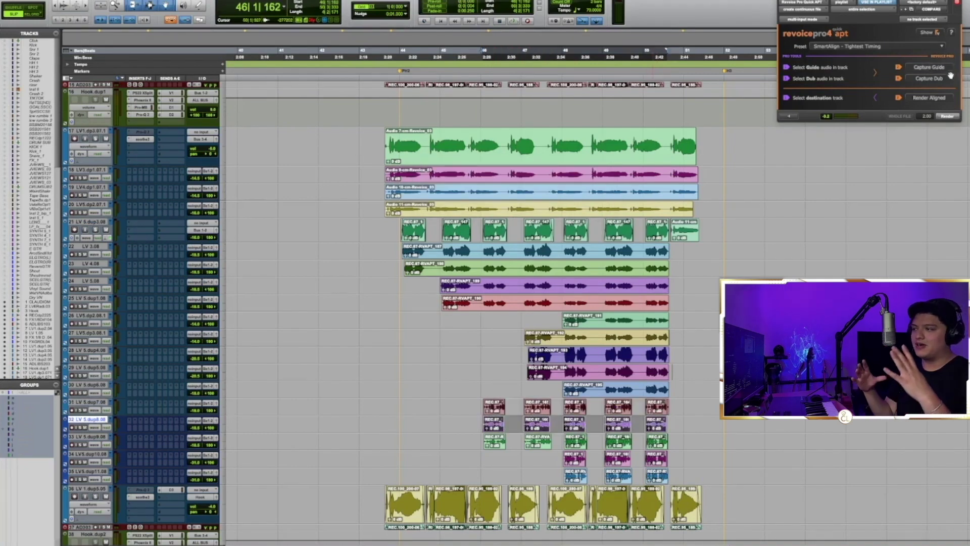
{"action": "left_click", "coordinate": [948, 116]}
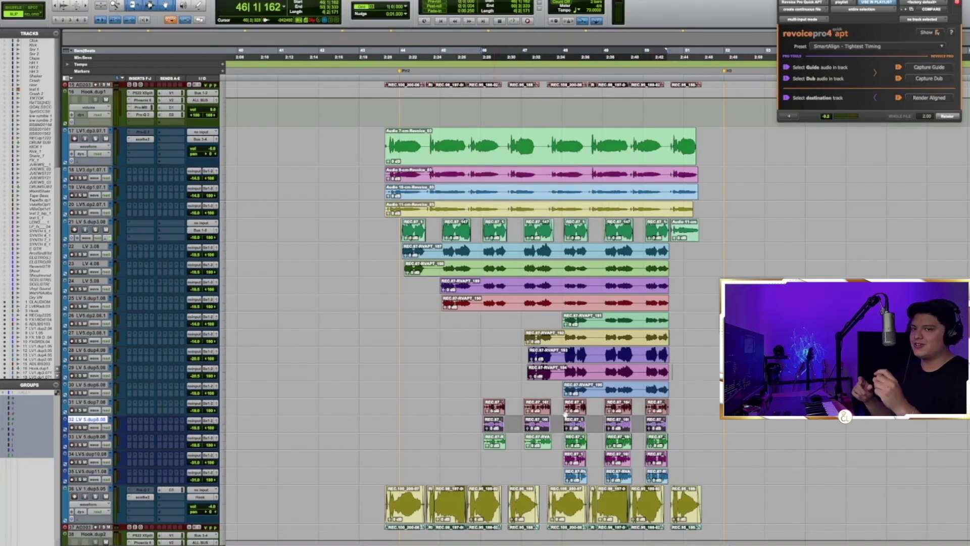
{"action": "left_click", "coordinate": [494, 412]}
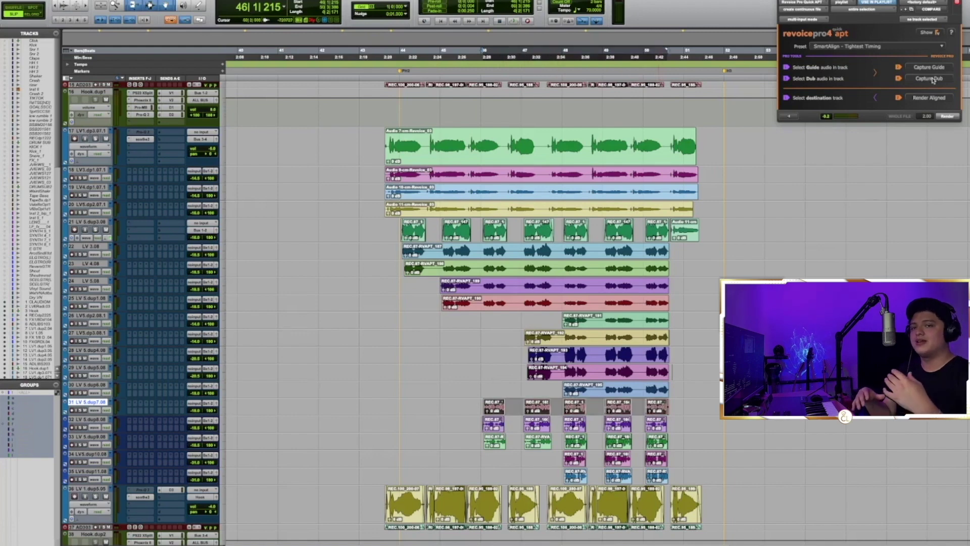
{"action": "key", "text": ";"}
{"action": "left_click", "coordinate": [948, 116]}
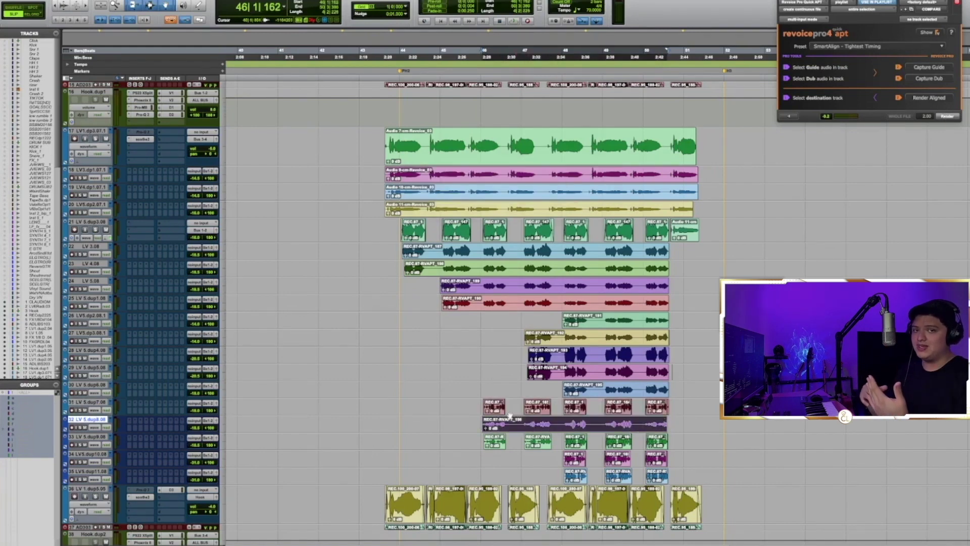
Recapture all the clips on track 31 as the guide and align the clips on track 33 to them
{"action": "key", "text": "p"}
{"action": "key", "text": "p"}
{"action": "left_click", "coordinate": [934, 67]}
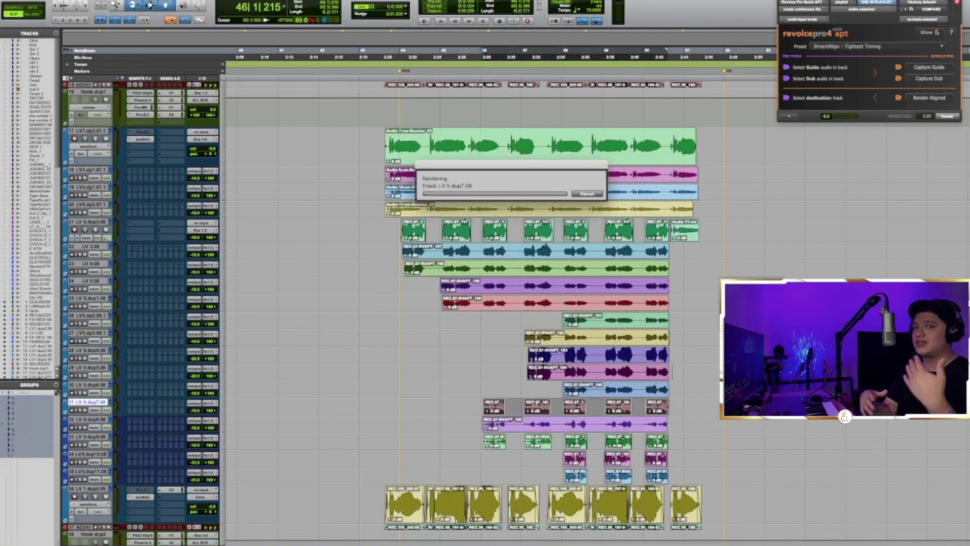
{"action": "left_click", "coordinate": [498, 445]}
{"action": "left_click", "coordinate": [662, 447], "text": "shift"}
{"action": "left_click", "coordinate": [934, 80]}
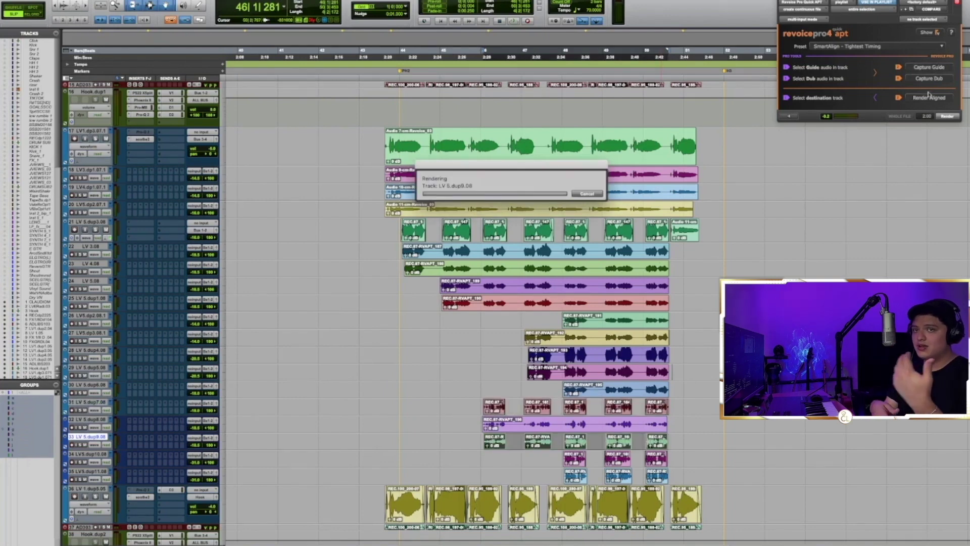
{"action": "left_click", "coordinate": [934, 99]}
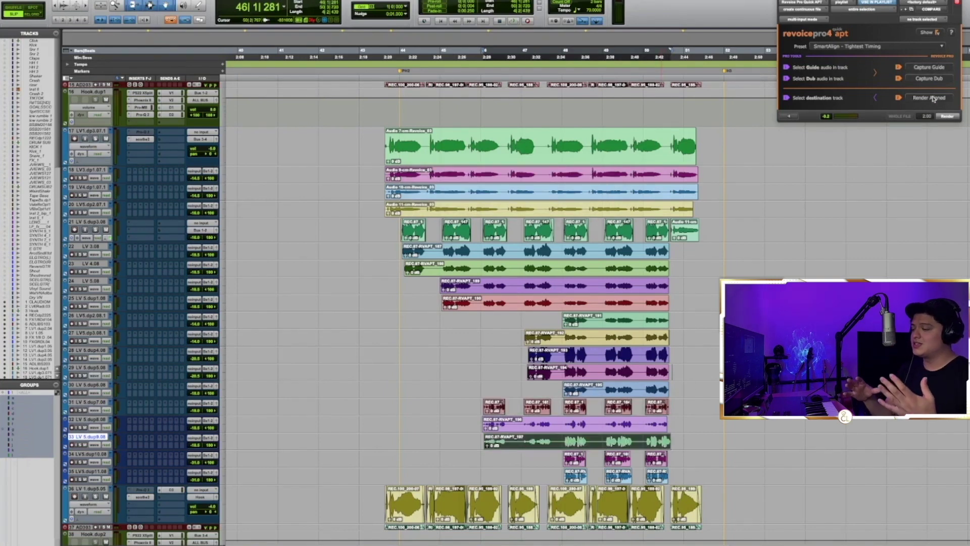
Capture the last three clips on track 31, starting at bar 48, as the guide and align the clips on track 34 to them
{"action": "left_click", "coordinate": [583, 412]}
{"action": "left_click", "coordinate": [659, 412], "text": "shift"}
{"action": "left_click", "coordinate": [921, 68]}
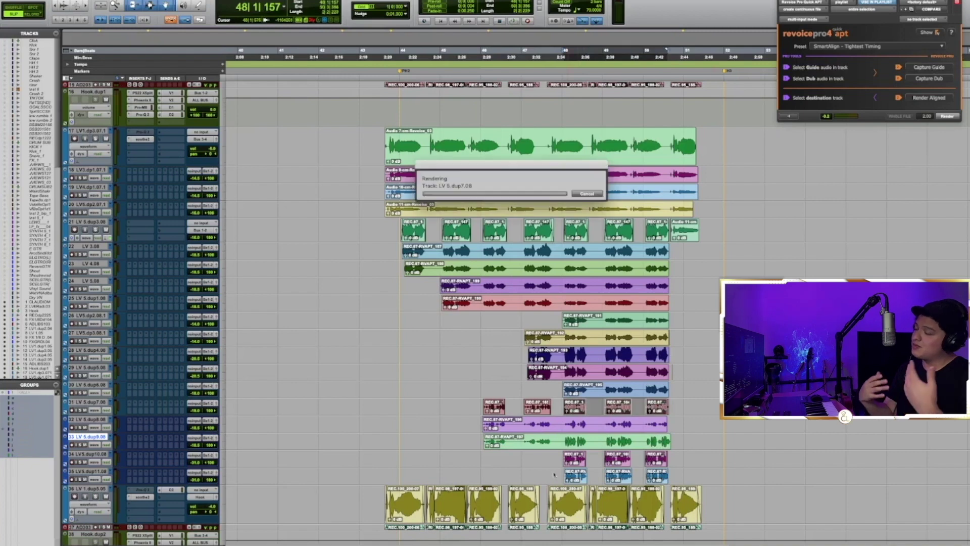
{"action": "left_click", "coordinate": [575, 461]}
{"action": "left_click", "coordinate": [930, 80]}
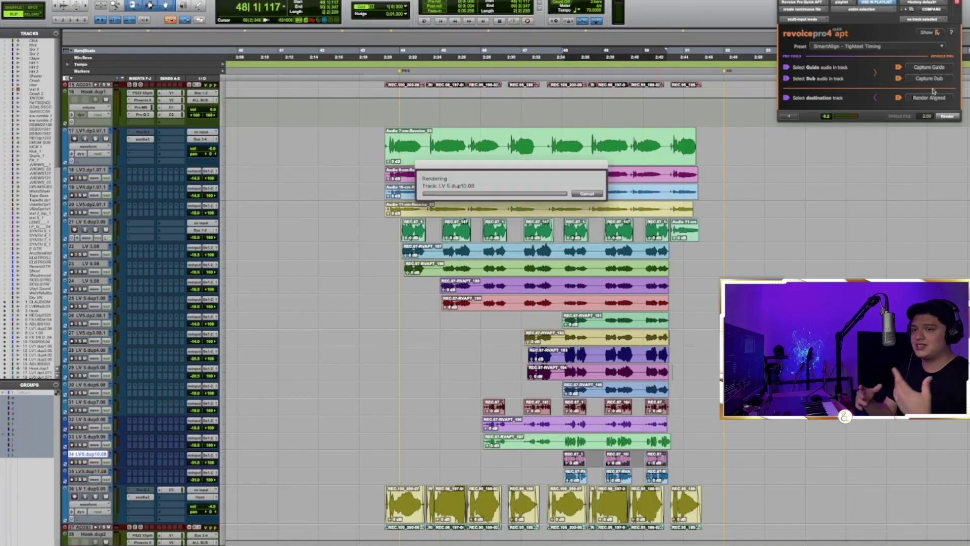
{"action": "left_click", "coordinate": [947, 116]}
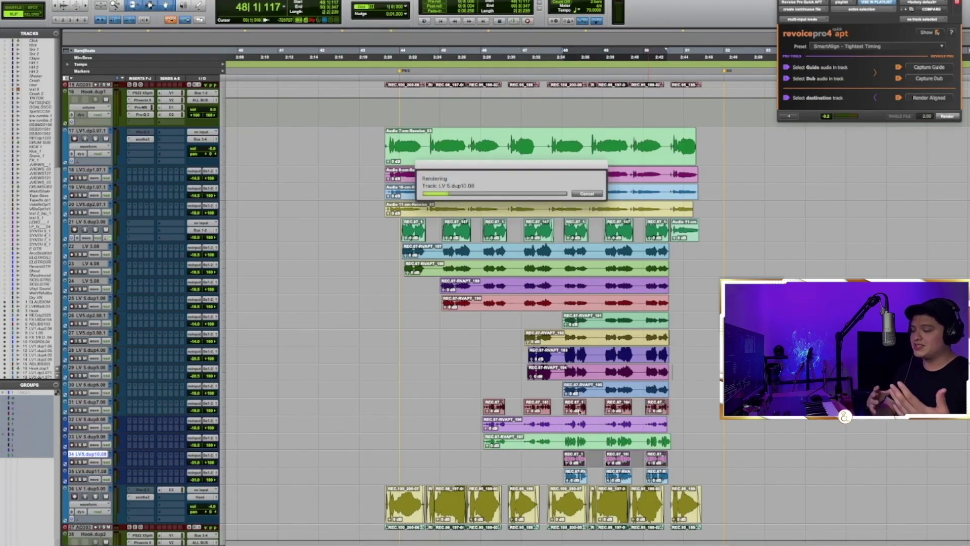
Recapture the last three clips on track 31 as the guide and render the aligned clips onto track 35
{"action": "left_click", "coordinate": [594, 411]}
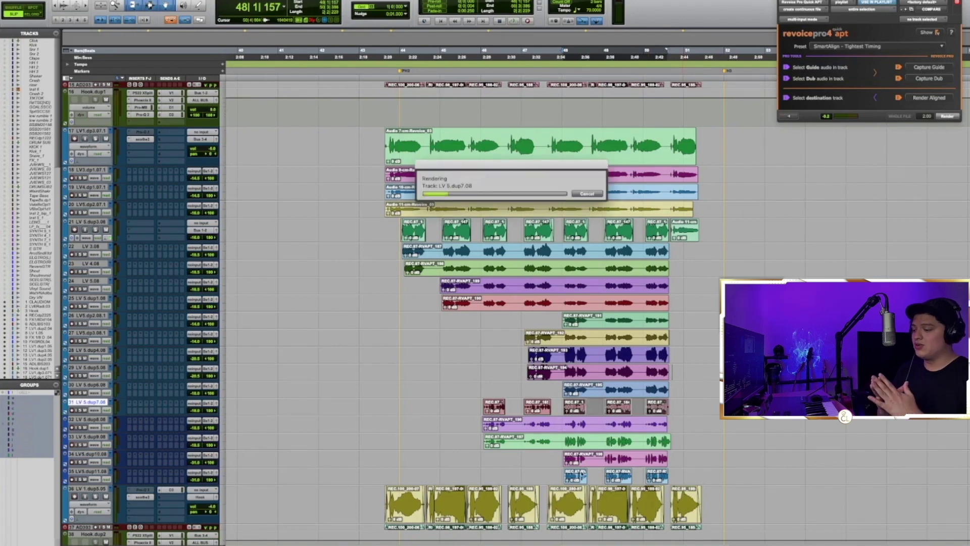
{"action": "left_click", "coordinate": [578, 477]}
{"action": "left_click", "coordinate": [577, 480]}
{"action": "left_click", "coordinate": [660, 480], "text": "shift"}
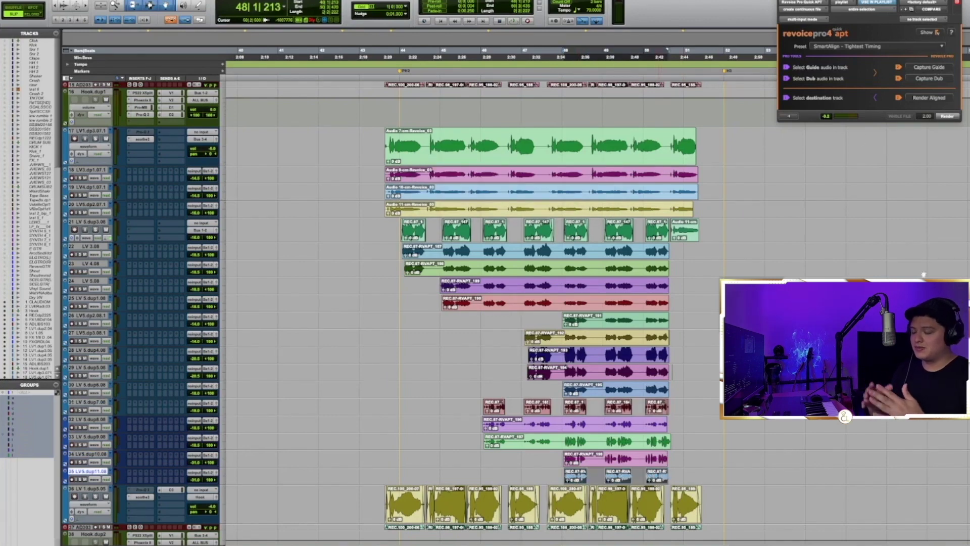
{"action": "left_click", "coordinate": [947, 117]}
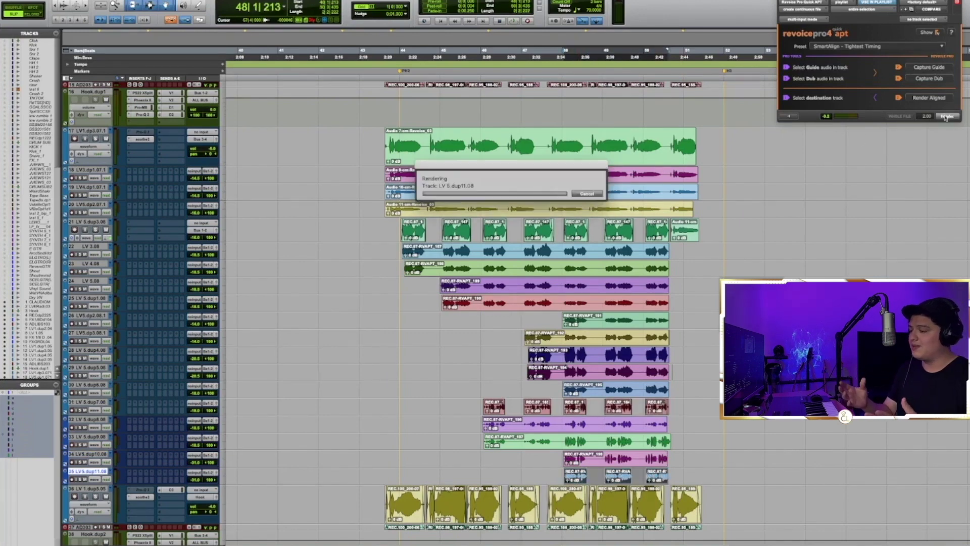